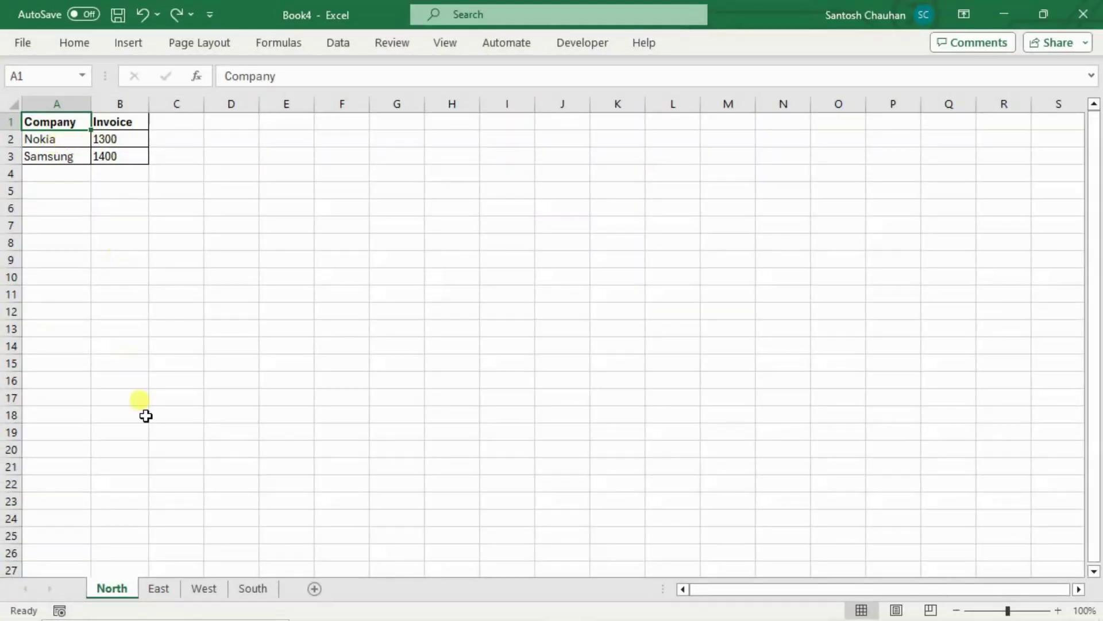
# Review the Company and Invoice data on the East, West, South and North sheets
pyautogui.click(160, 595)
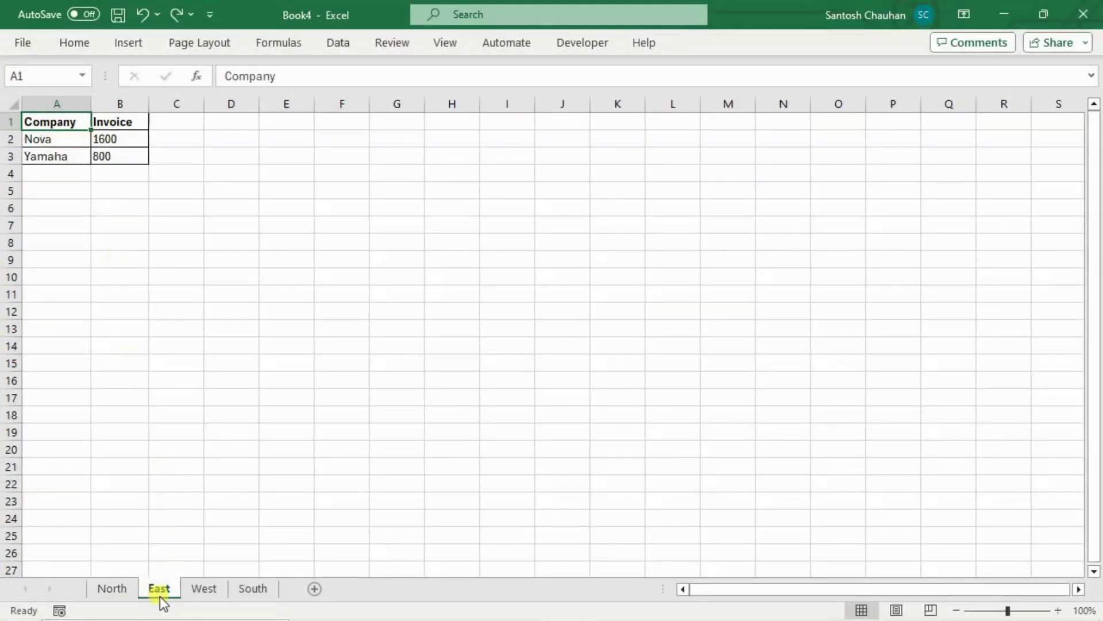
pyautogui.click(216, 588)
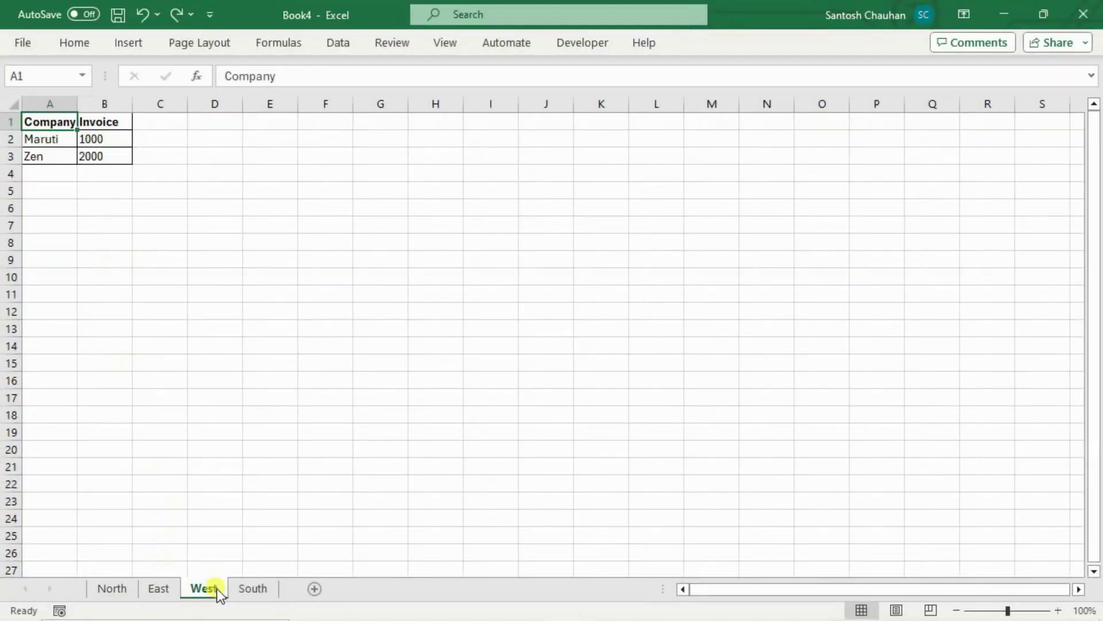
pyautogui.click(252, 588)
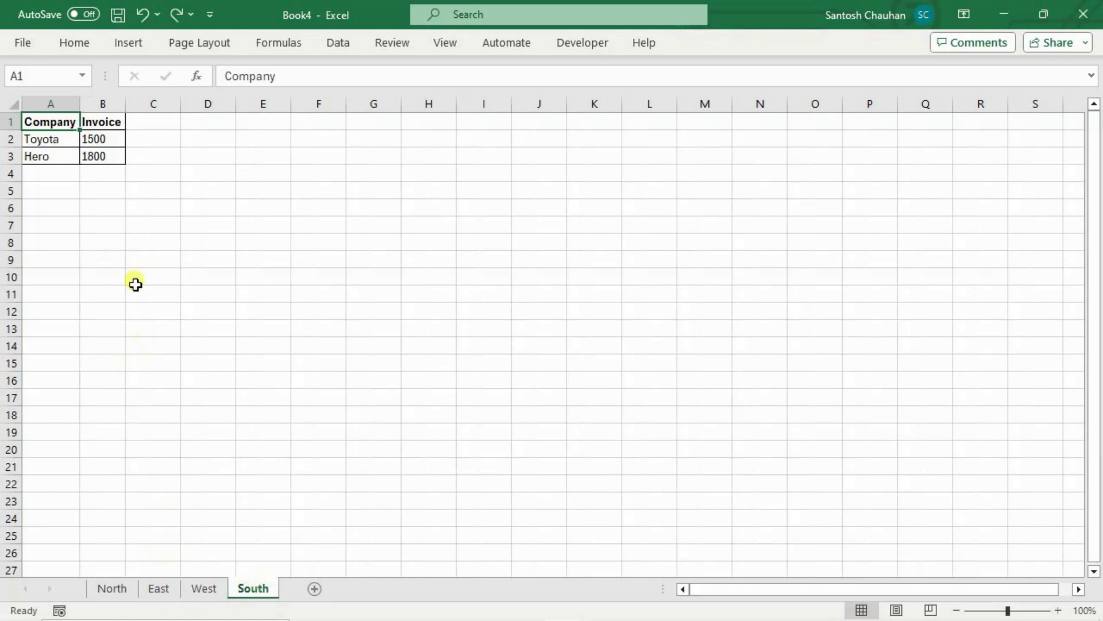
pyautogui.click(117, 588)
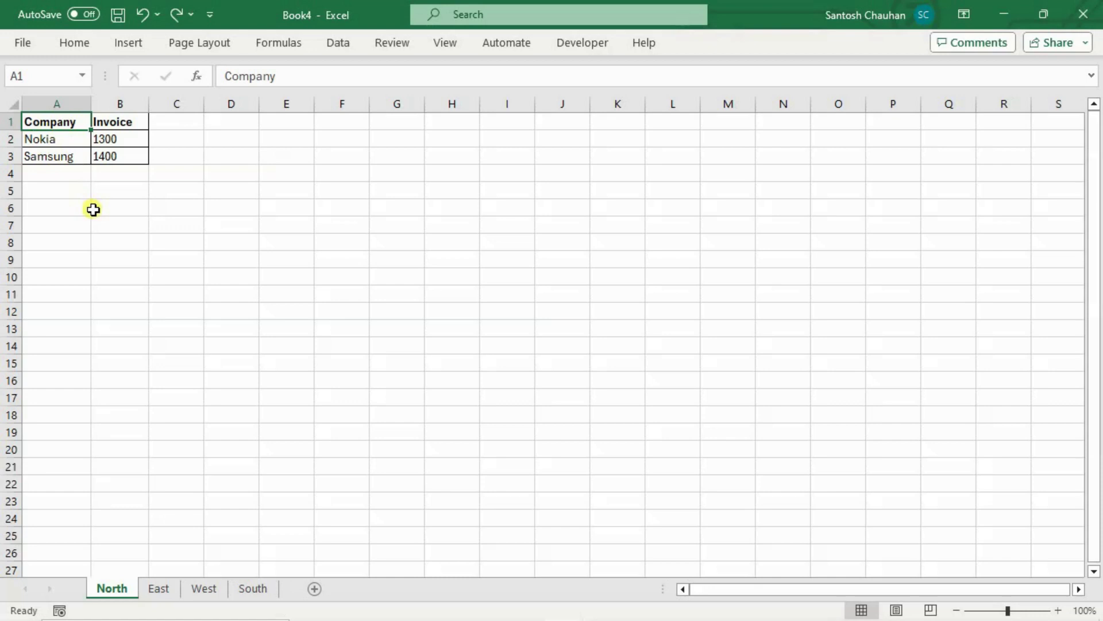
pyautogui.click(107, 154)
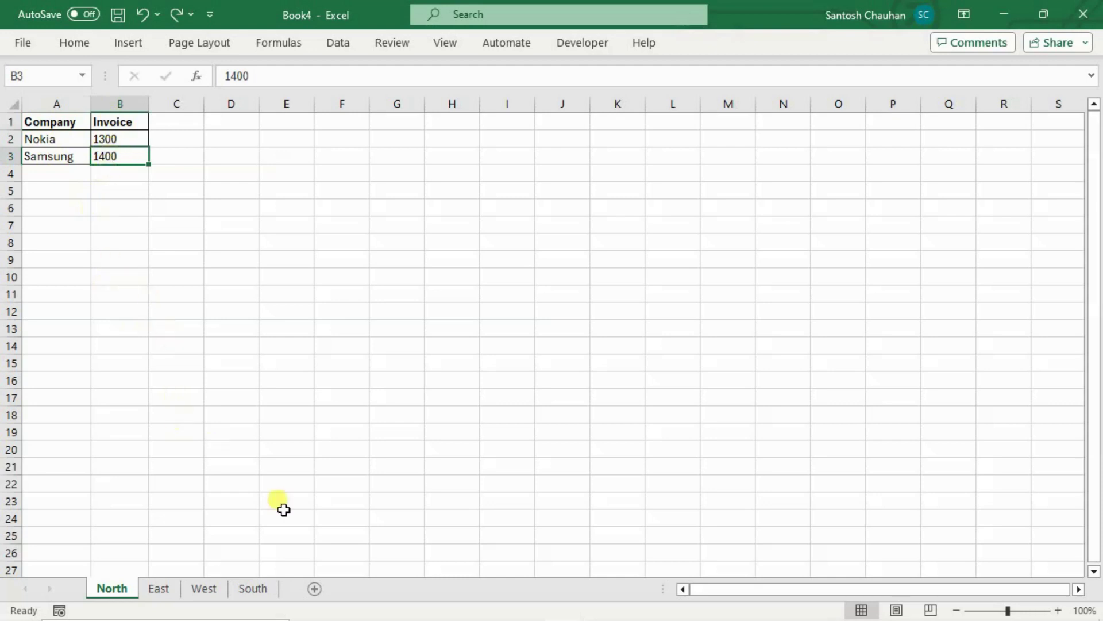
pyautogui.press('Up')
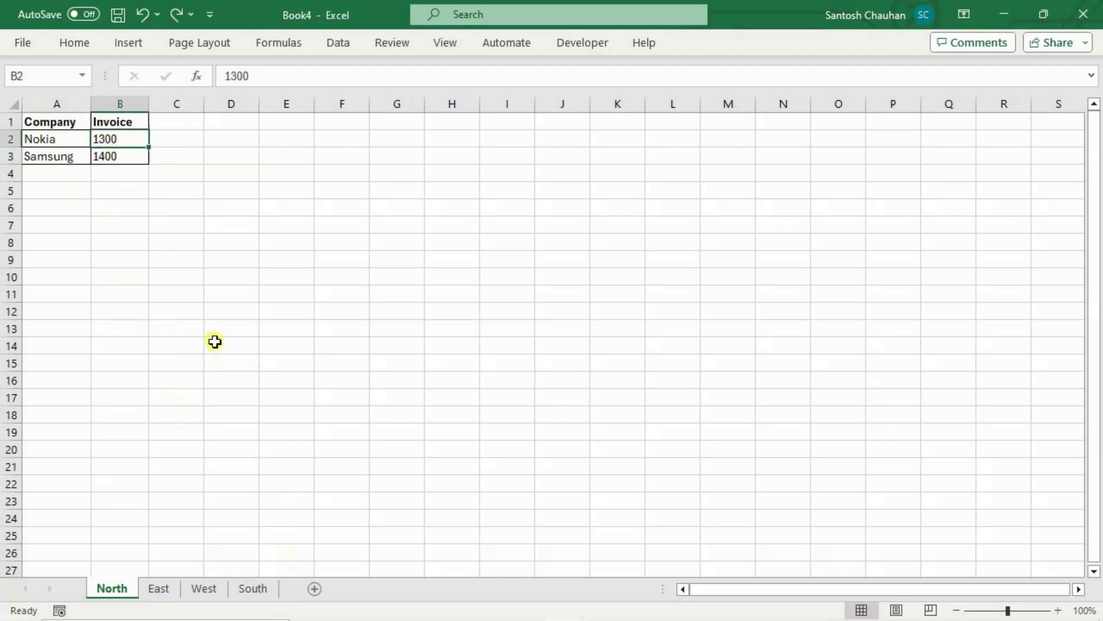
# Copy the North data A1:B3 and the West rows A2:B3 while going through the other region sheets
pyautogui.click(48, 129)
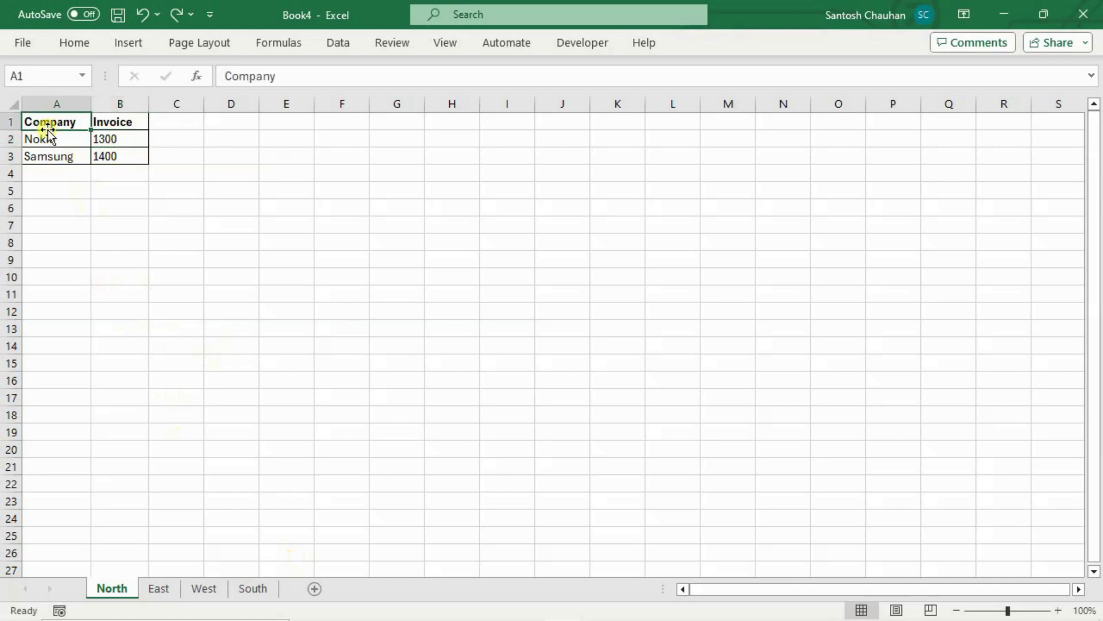
pyautogui.hotkey('ctrl', 'a')
pyautogui.hotkey('ctrl', 'c')
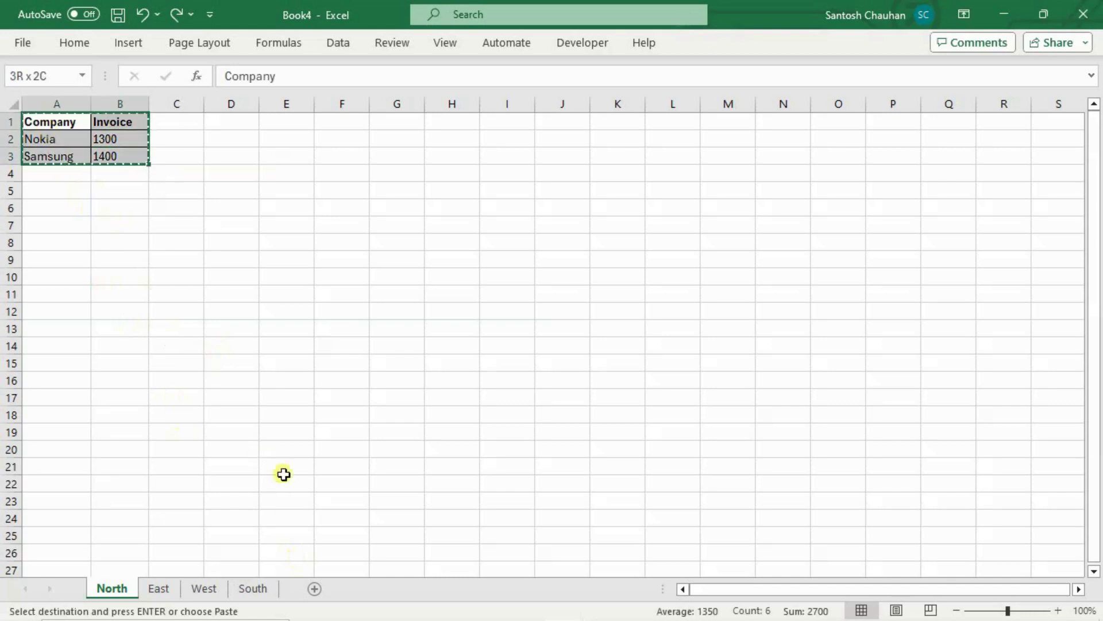
pyautogui.click(159, 591)
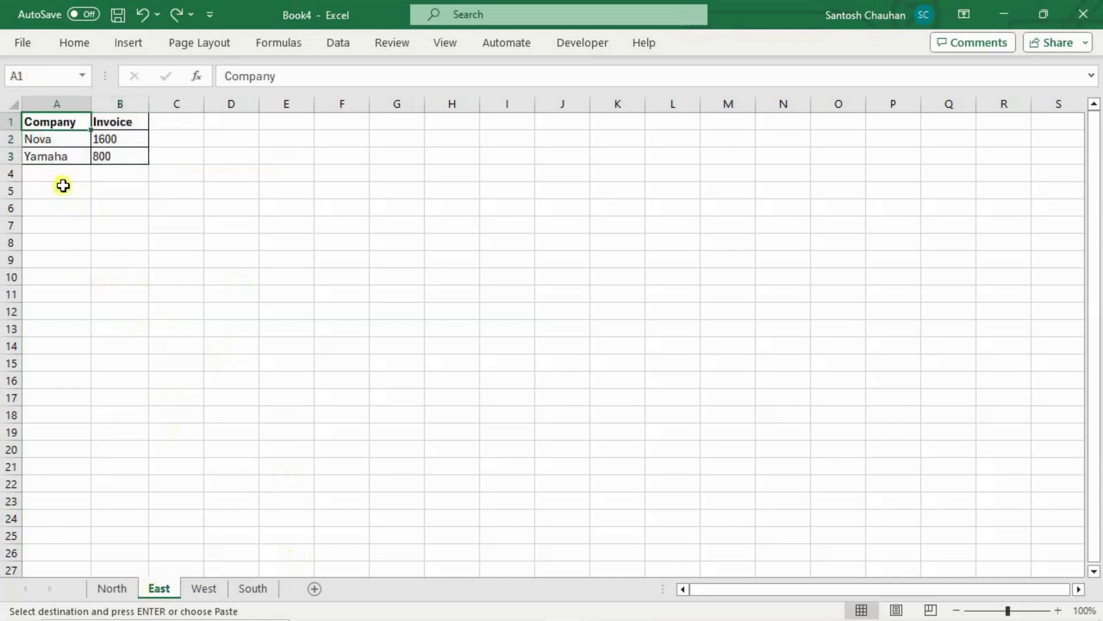
pyautogui.click(206, 592)
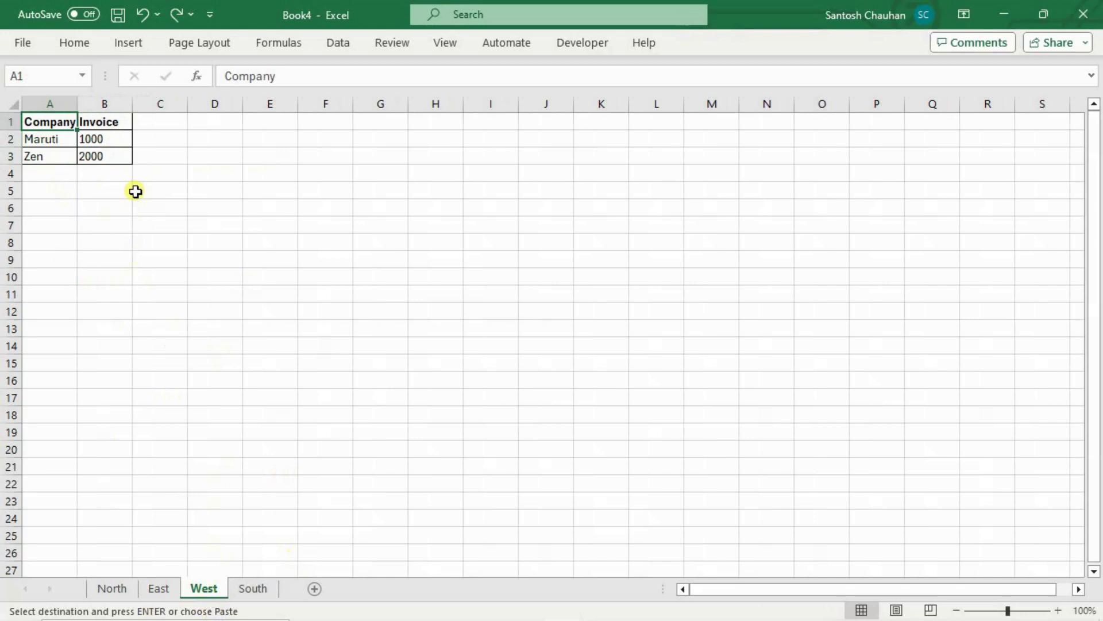
pyautogui.press('Down')
pyautogui.hotkey('ctrl', 'v')
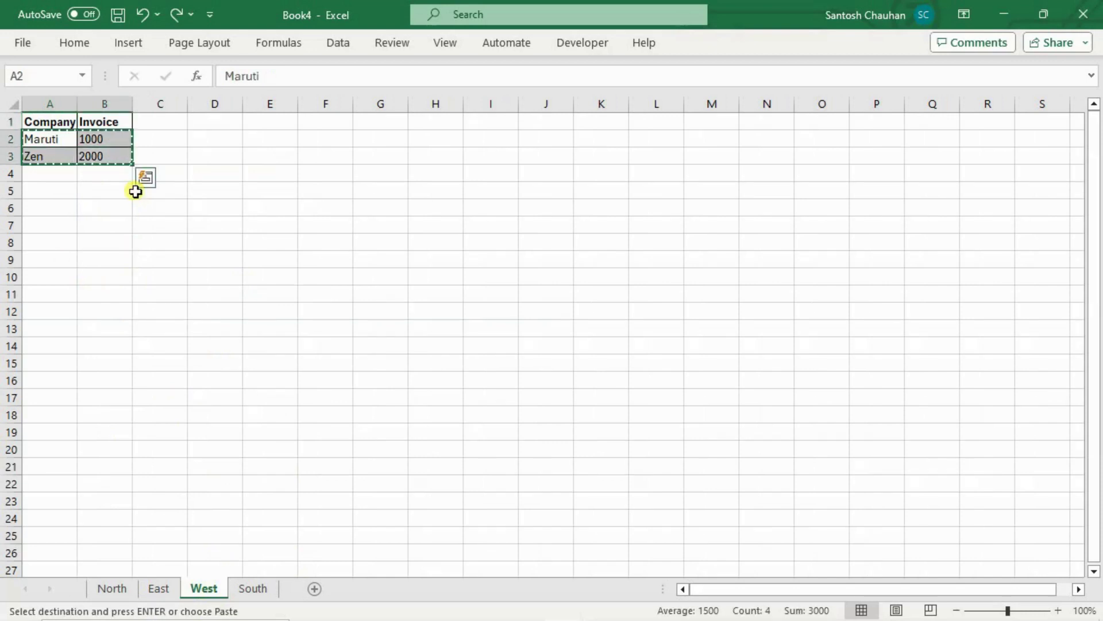
pyautogui.hotkey('ctrl', 'c')
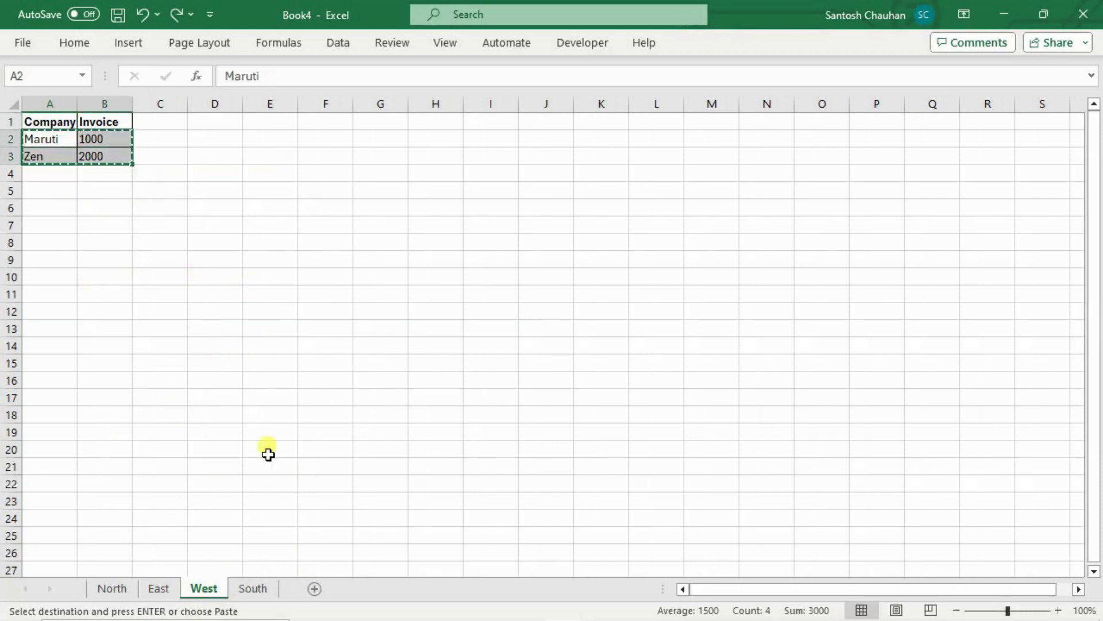
pyautogui.click(240, 587)
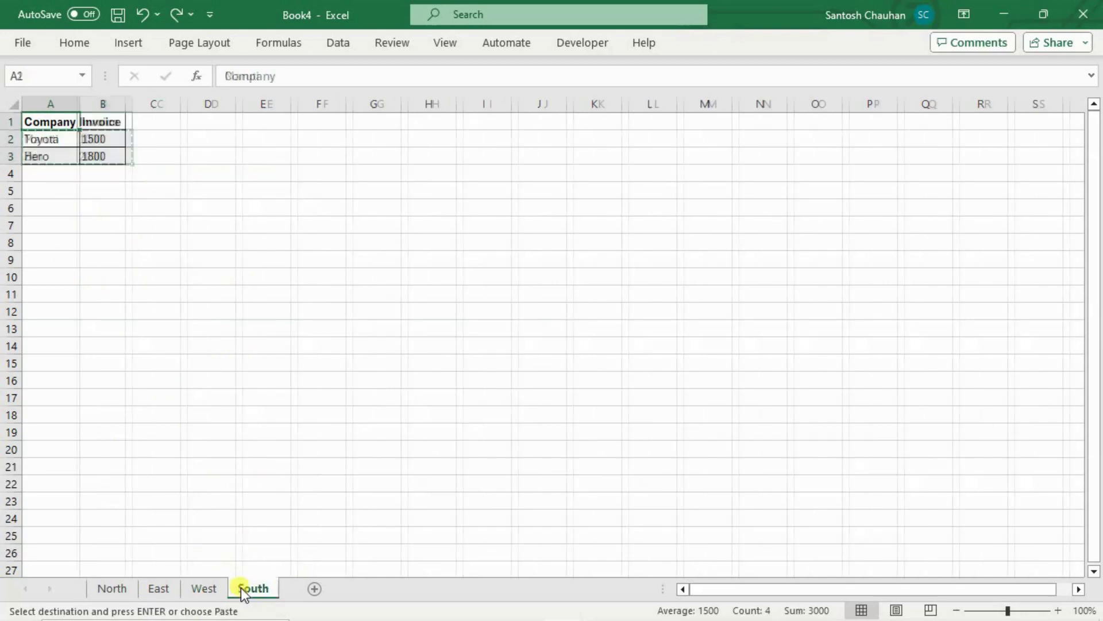
pyautogui.click(98, 585)
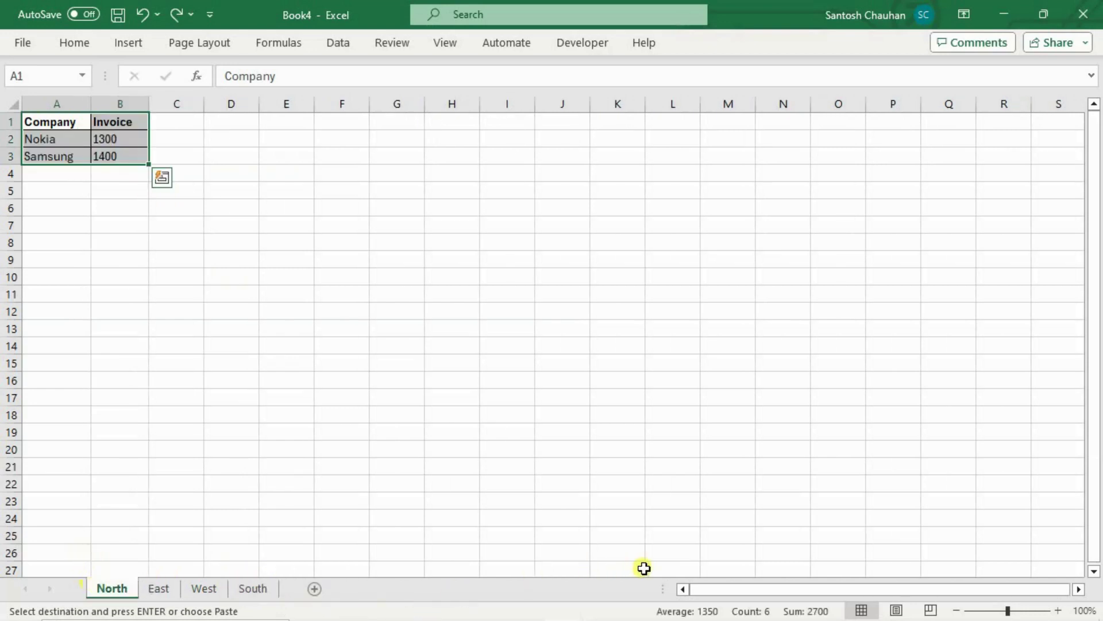
pyautogui.click(295, 190)
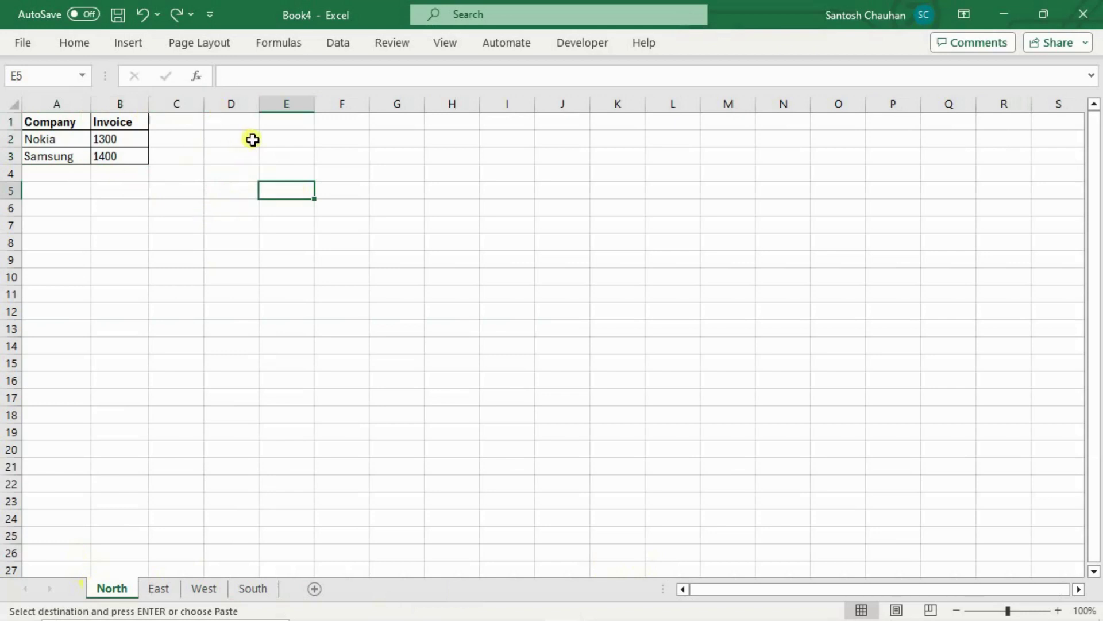
# Convert the North data A1:B3 into a table with headers and open it in Power Query Editor
pyautogui.click(125, 143)
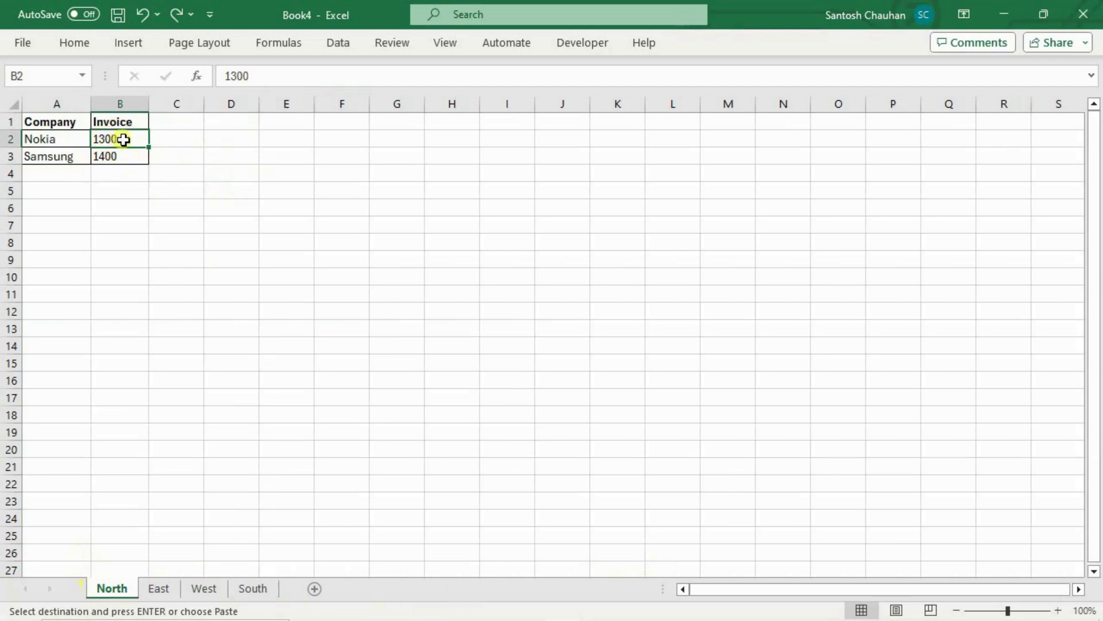
pyautogui.click(339, 43)
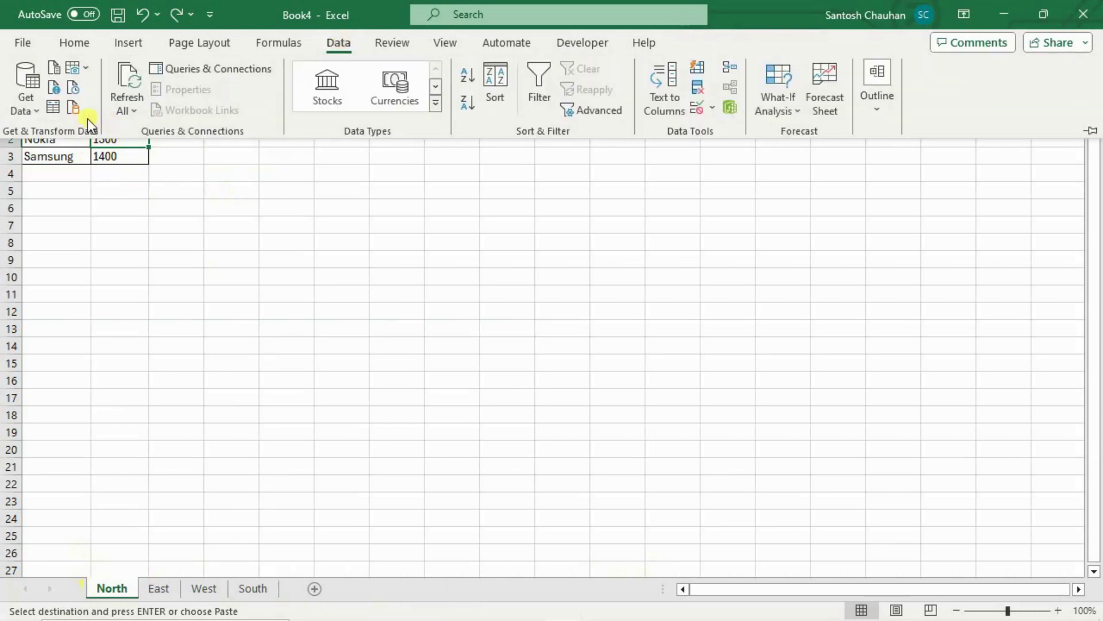
pyautogui.click(53, 108)
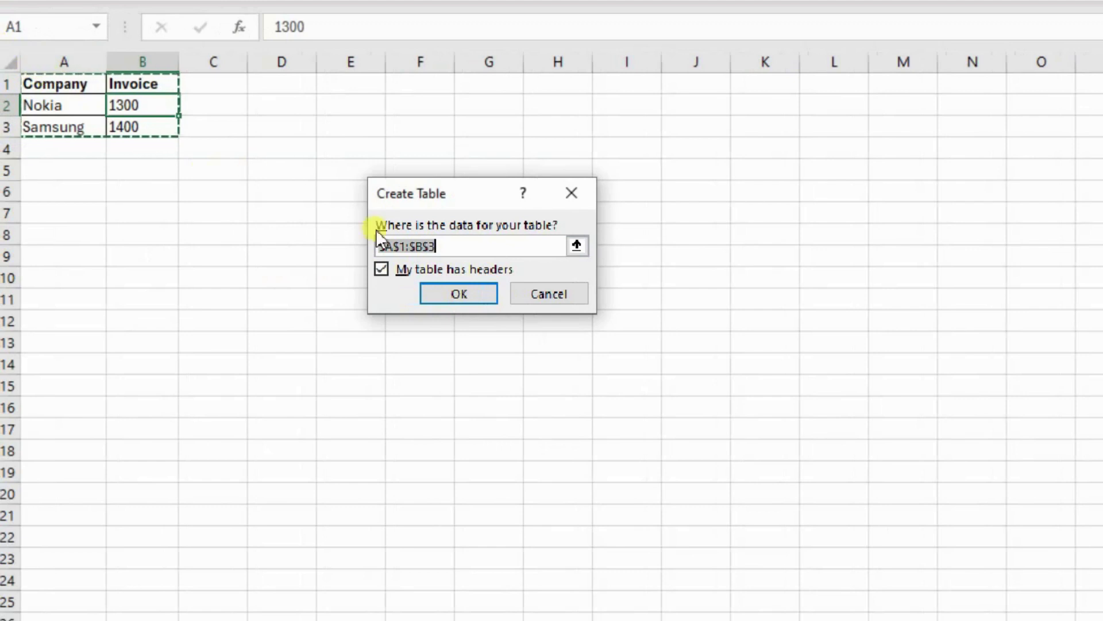
pyautogui.click(472, 292)
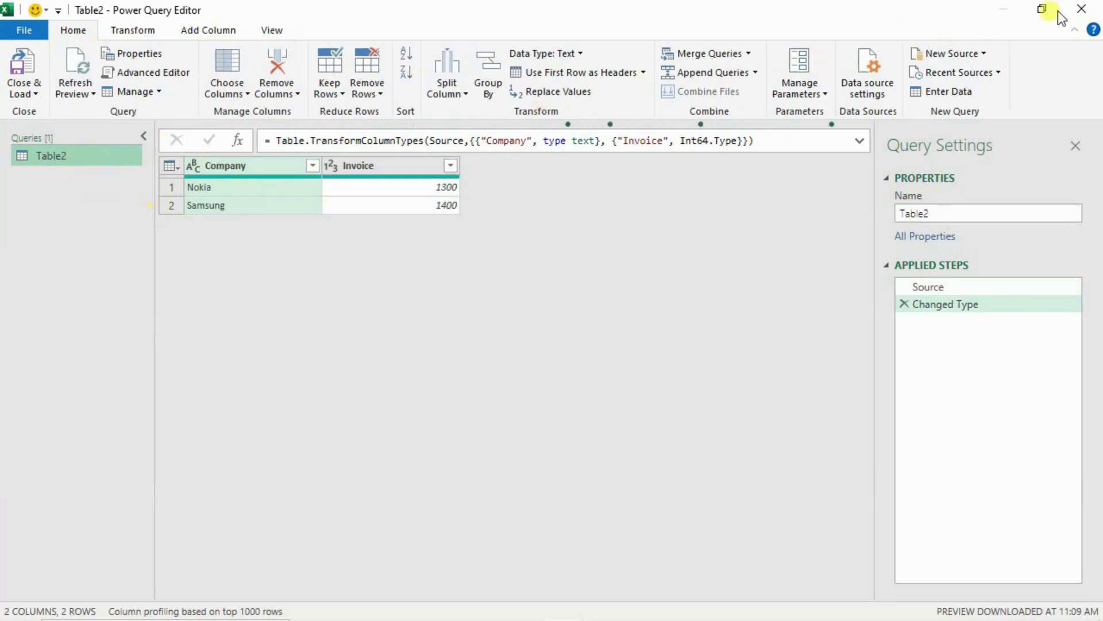
# Inspect the query's Source step and close Power Query Editor, discarding the changes
pyautogui.click(929, 287)
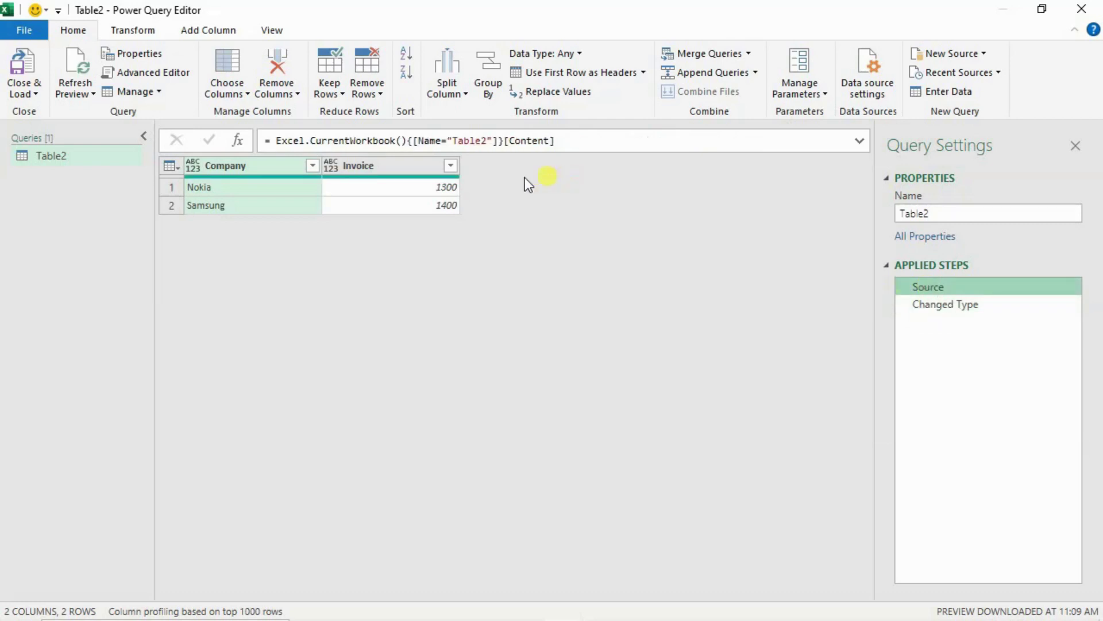
pyautogui.click(1073, 10)
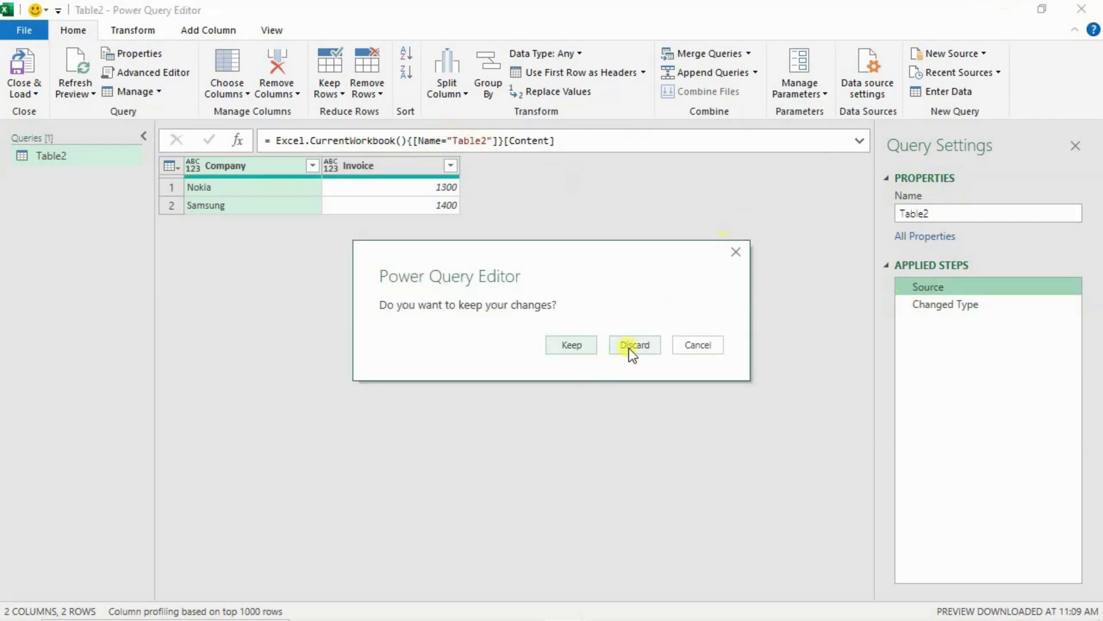
pyautogui.click(631, 344)
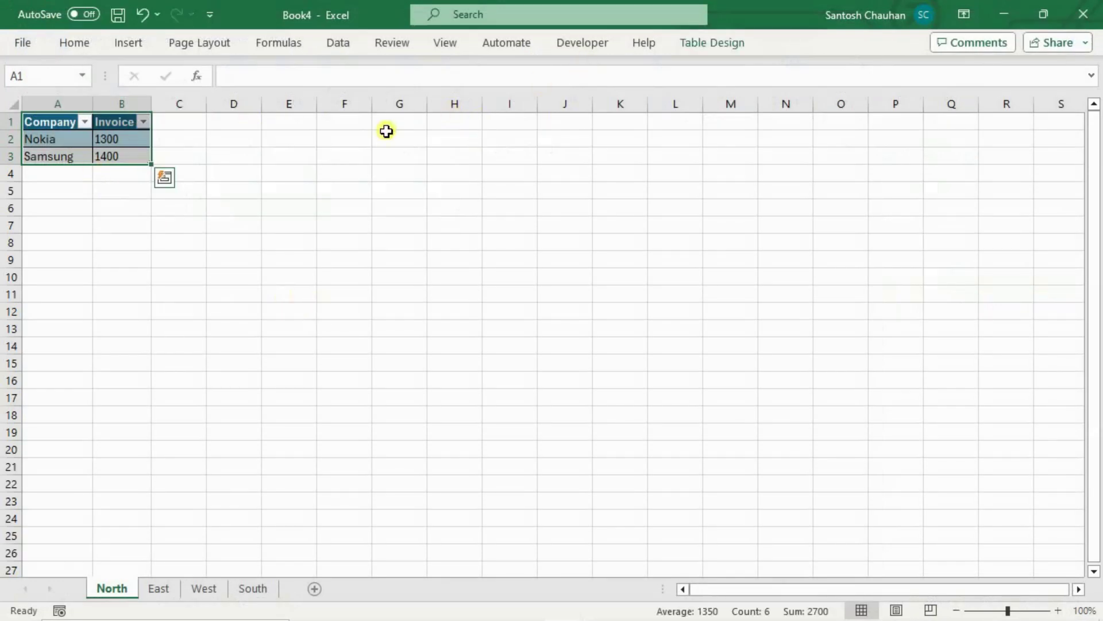
# Rename the table on the North sheet as North
pyautogui.click(718, 46)
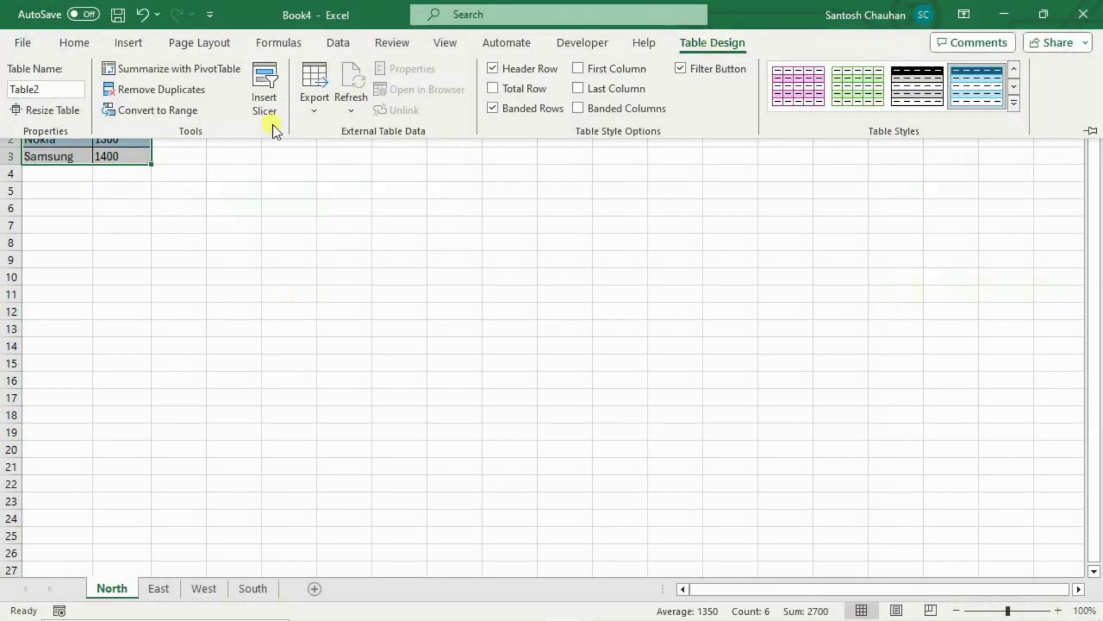
pyautogui.click(60, 84)
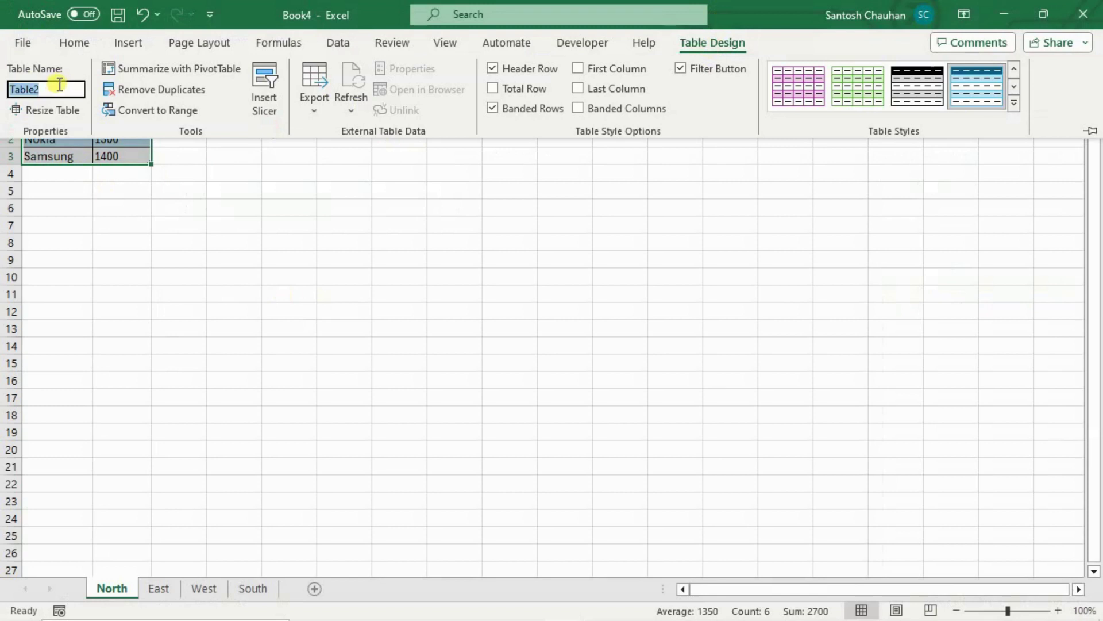
pyautogui.click(60, 84)
pyautogui.write('Nort')
pyautogui.write('North')
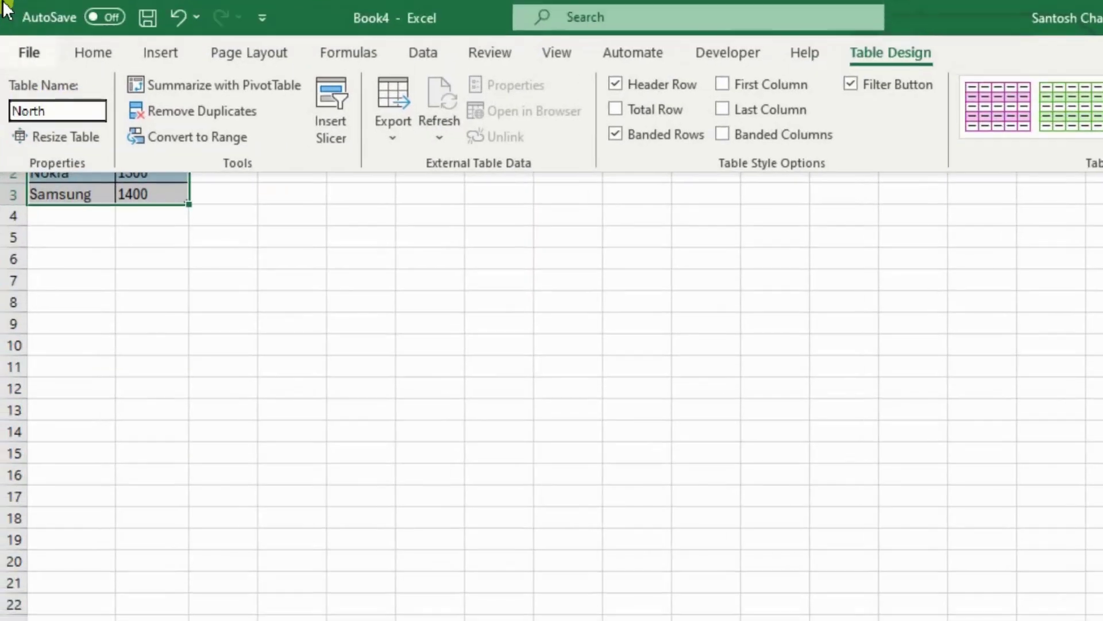
pyautogui.press('Return')
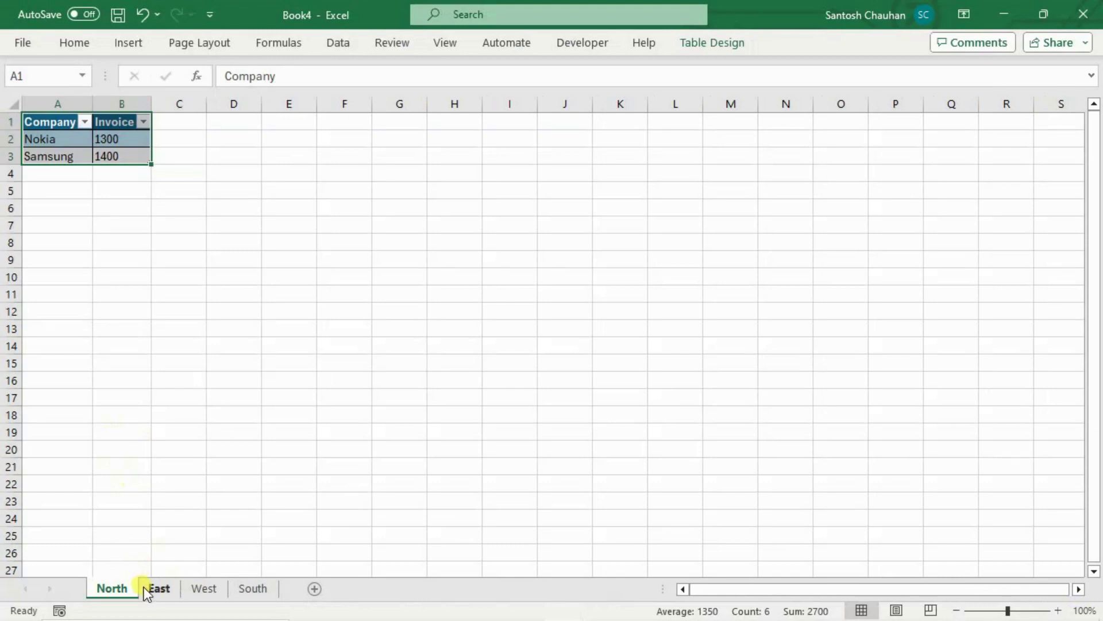
# Convert the East sheet's data into a table with headers and name it East
pyautogui.click(158, 589)
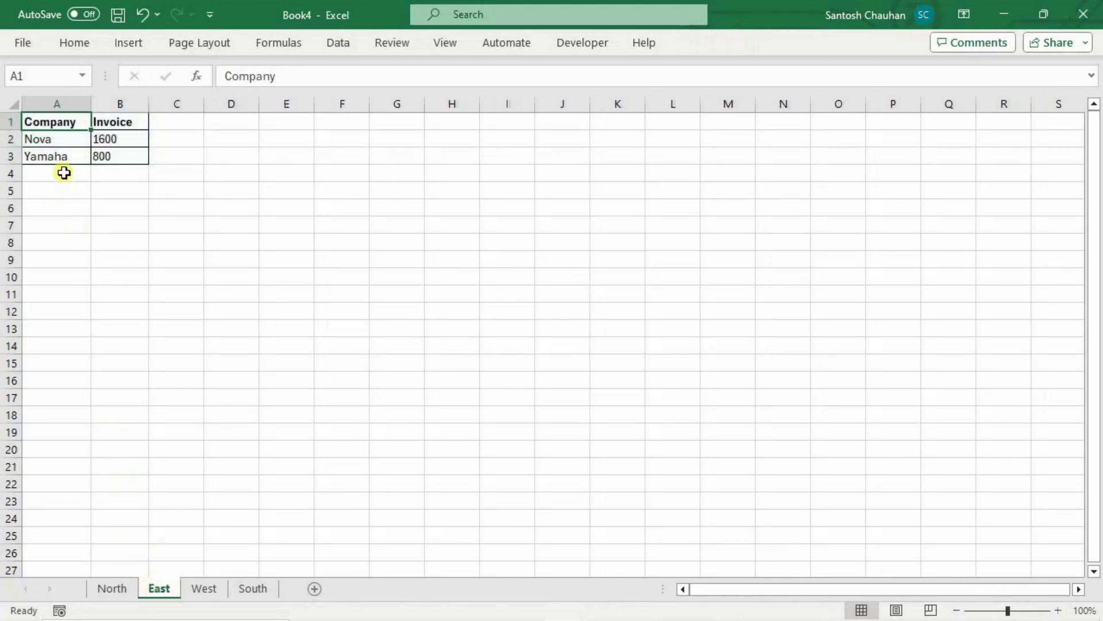
pyautogui.hotkey('ctrl', 't')
pyautogui.press('Return')
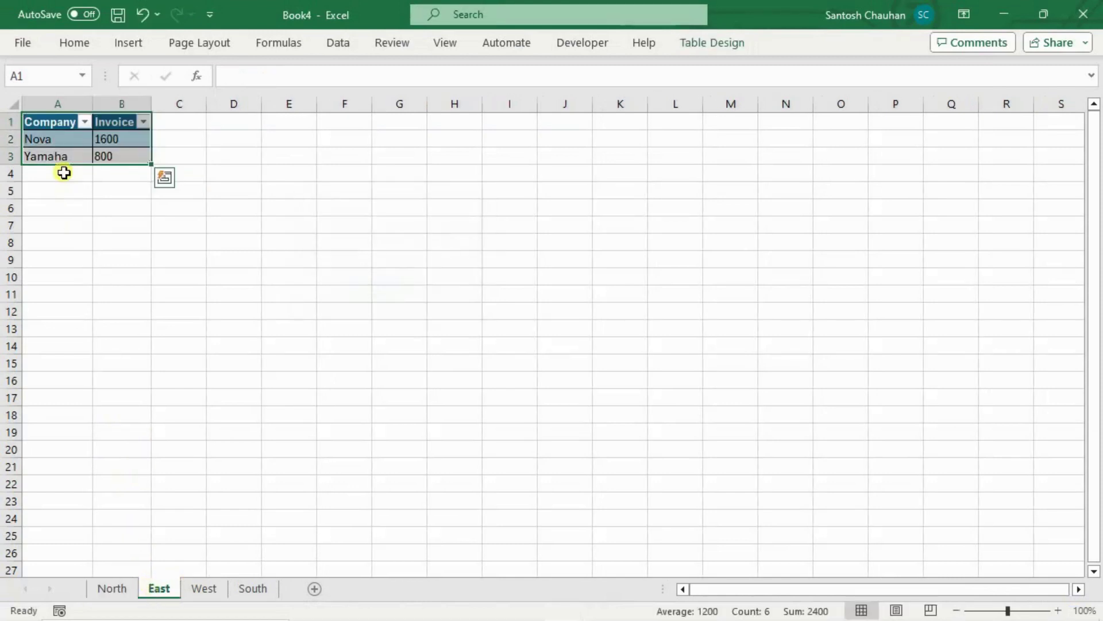
pyautogui.click(695, 42)
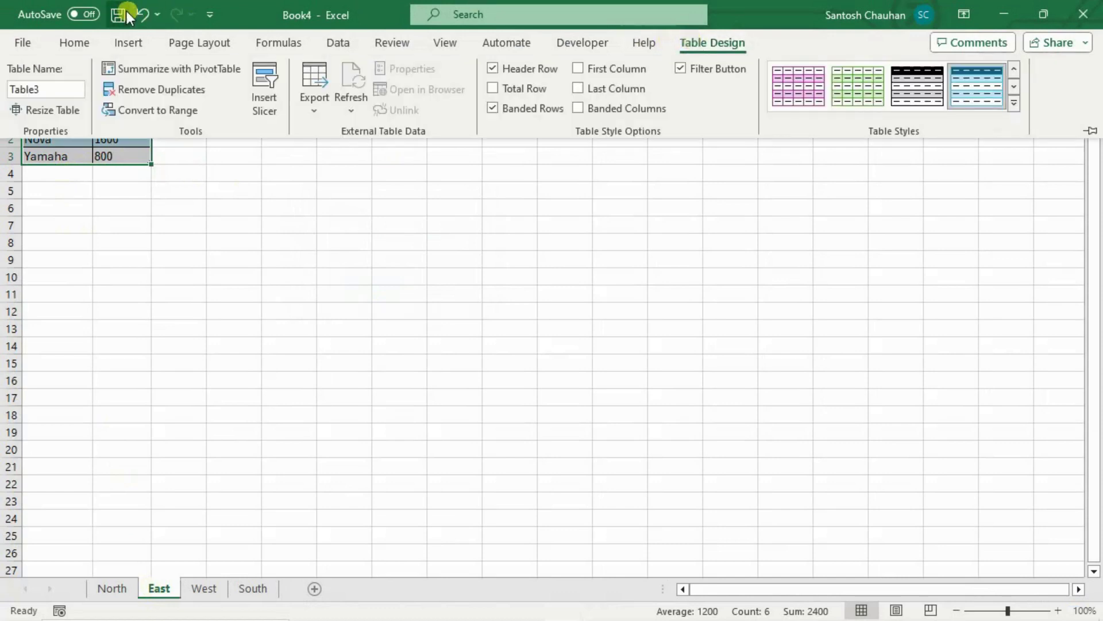
pyautogui.click(45, 86)
pyautogui.write('East')
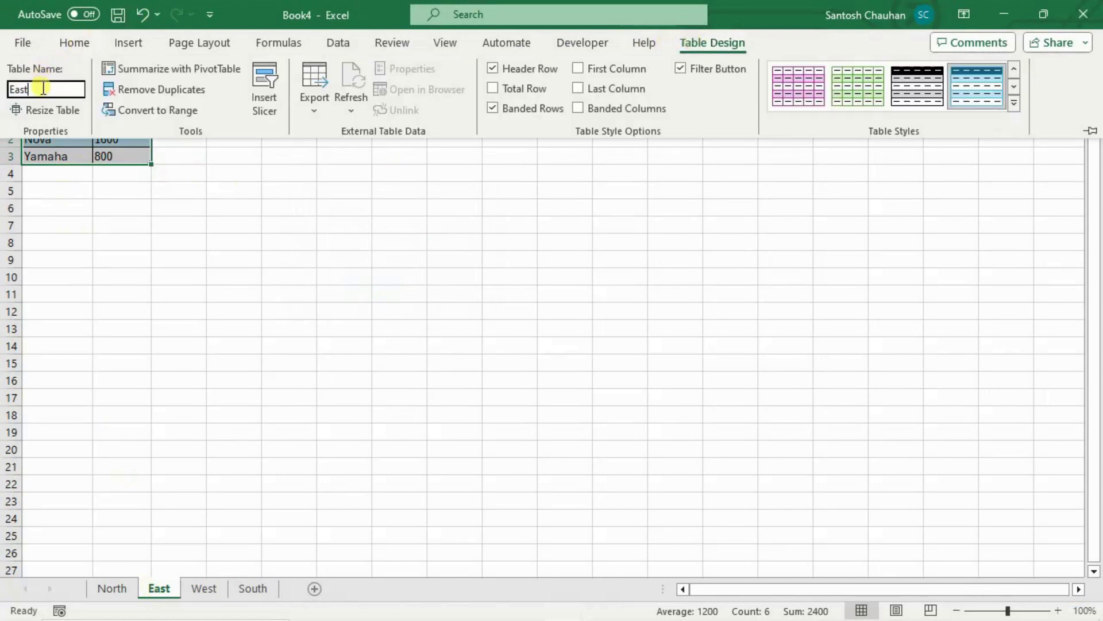
pyautogui.press('Return')
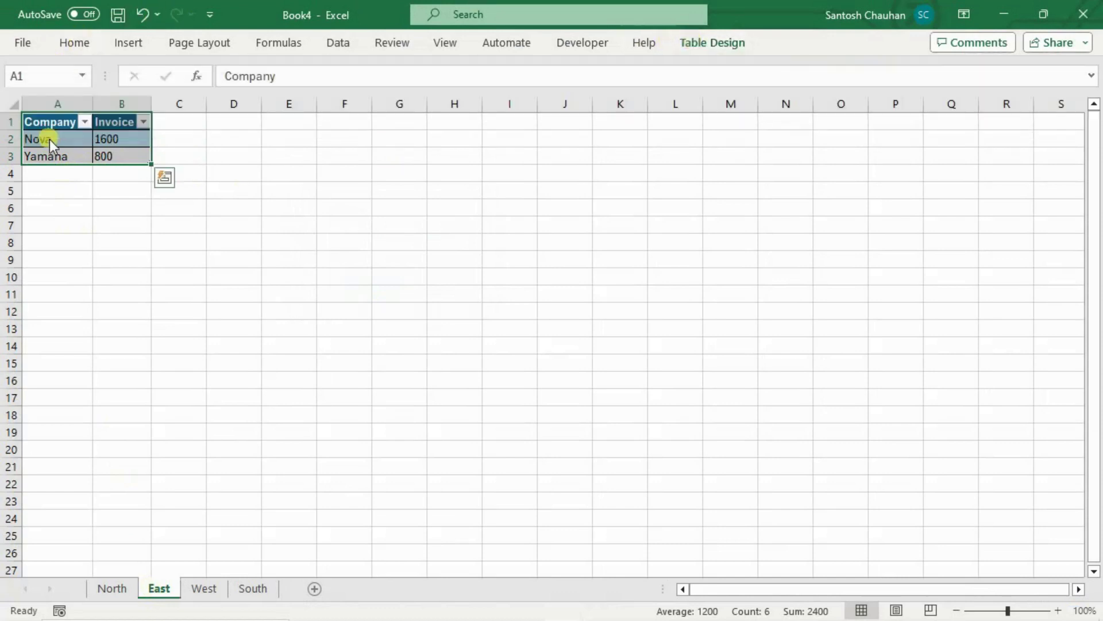
pyautogui.click(711, 43)
pyautogui.click(130, 267)
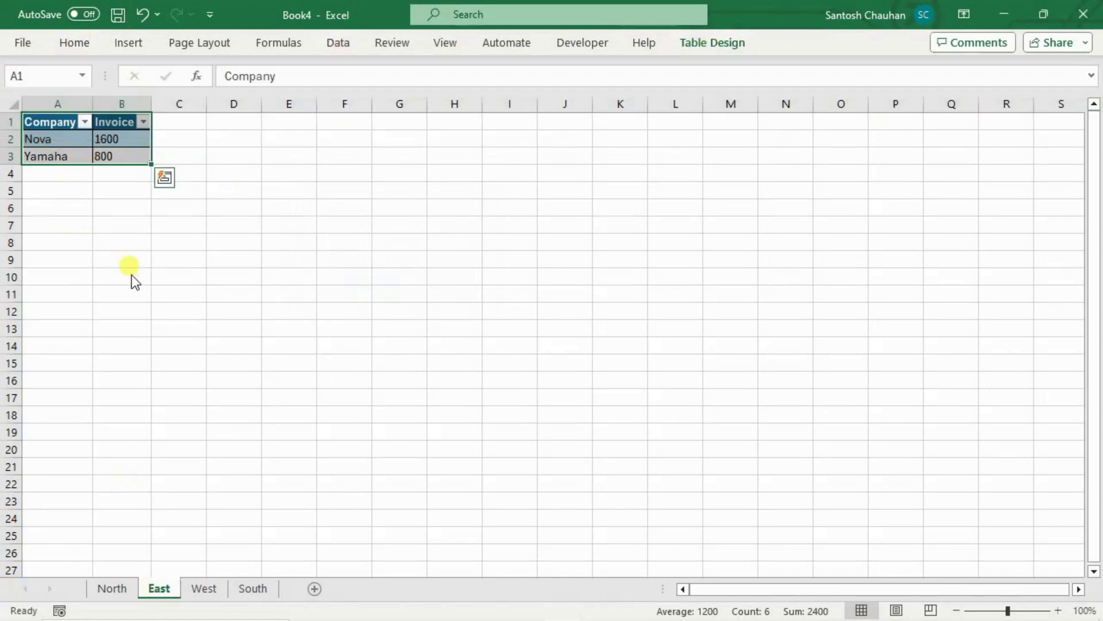
# Convert the West sheet's data A1:B3 into a table with headers
pyautogui.click(195, 588)
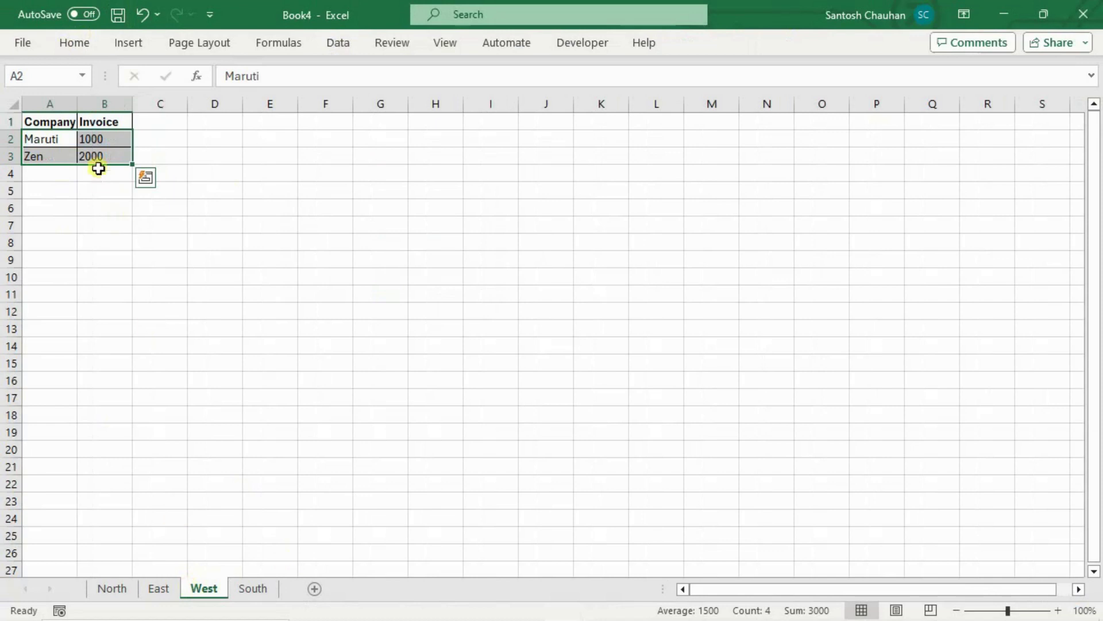
pyautogui.hotkey('ctrl', 'Home')
pyautogui.hotkey('ctrl', 't')
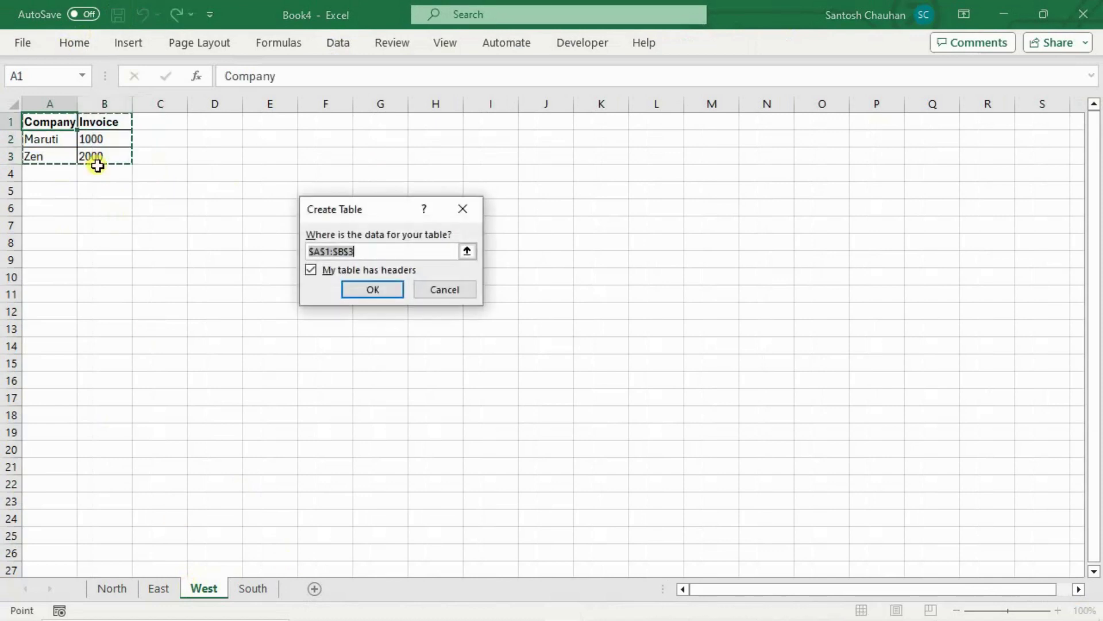
pyautogui.press('Return')
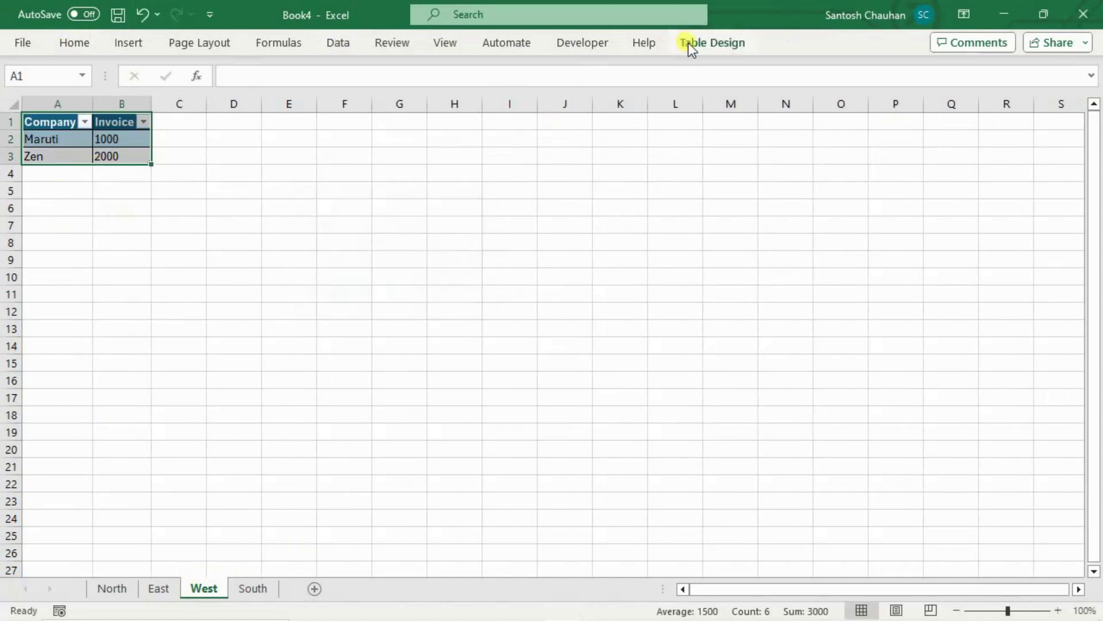
# Rename the table on the West sheet as West
pyautogui.click(689, 44)
pyautogui.click(37, 89)
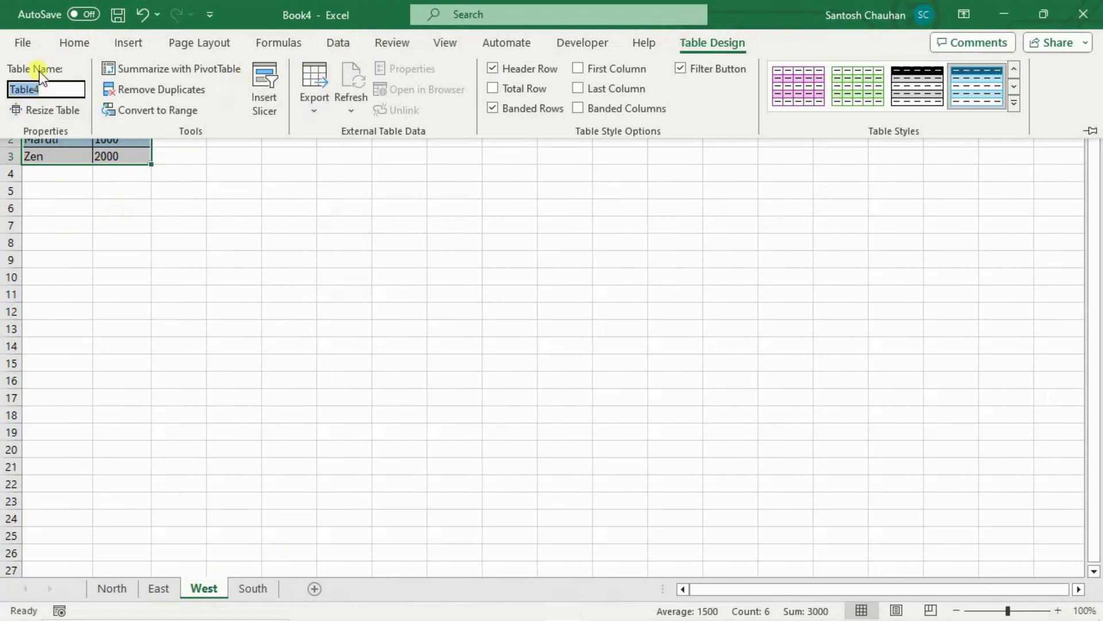
pyautogui.write('West')
pyautogui.press('Return')
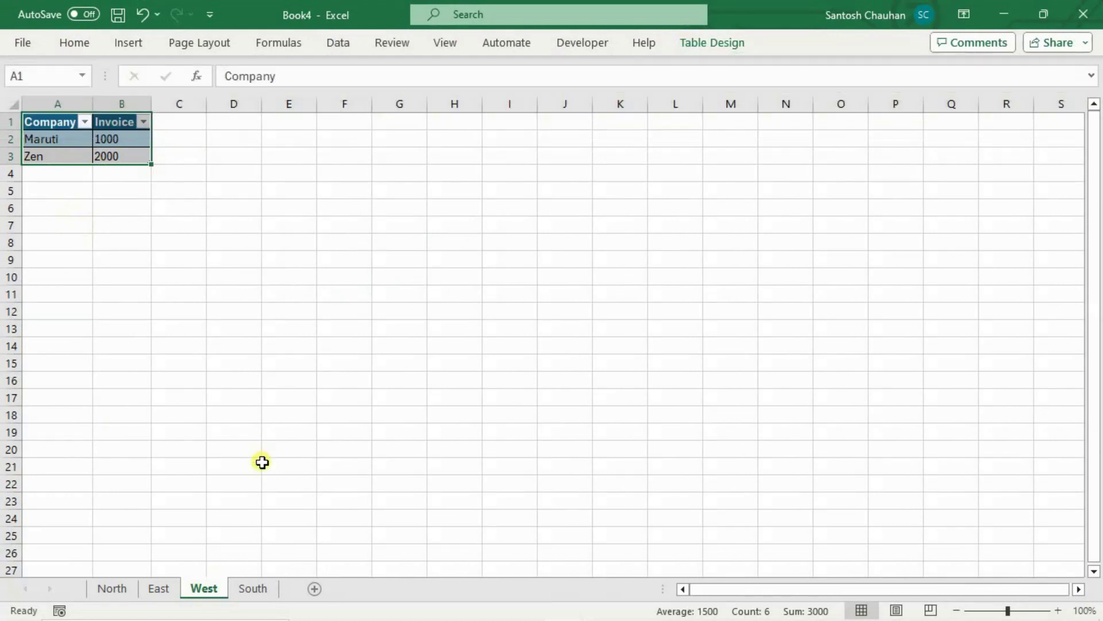
# Convert the South sheet's data into a table with headers and name it South
pyautogui.click(253, 588)
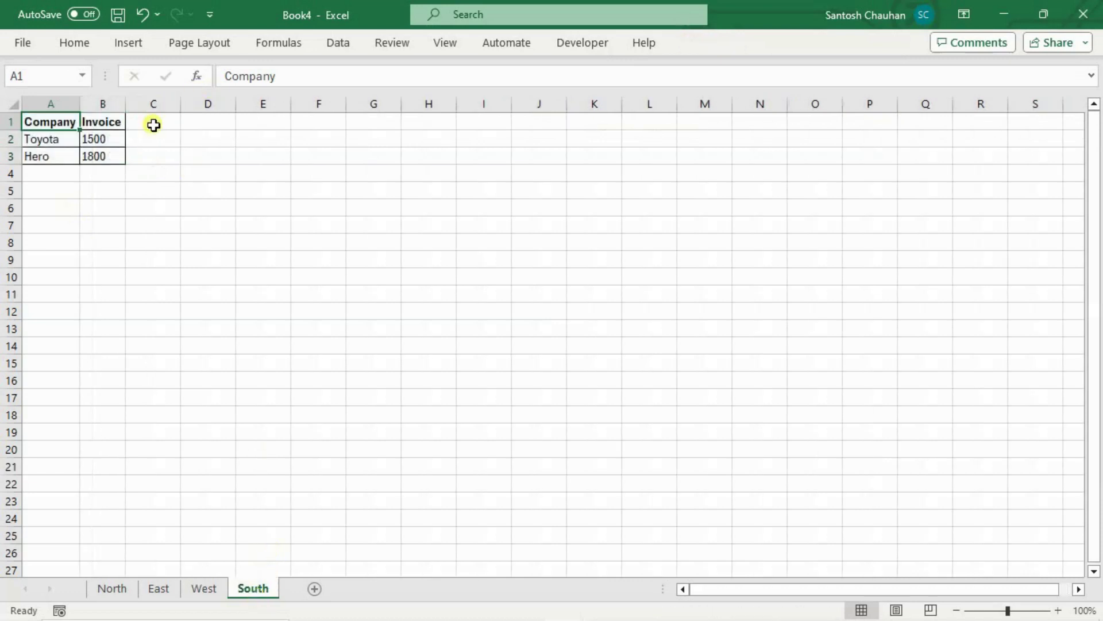
pyautogui.hotkey('ctrl', 't')
pyautogui.press('Return')
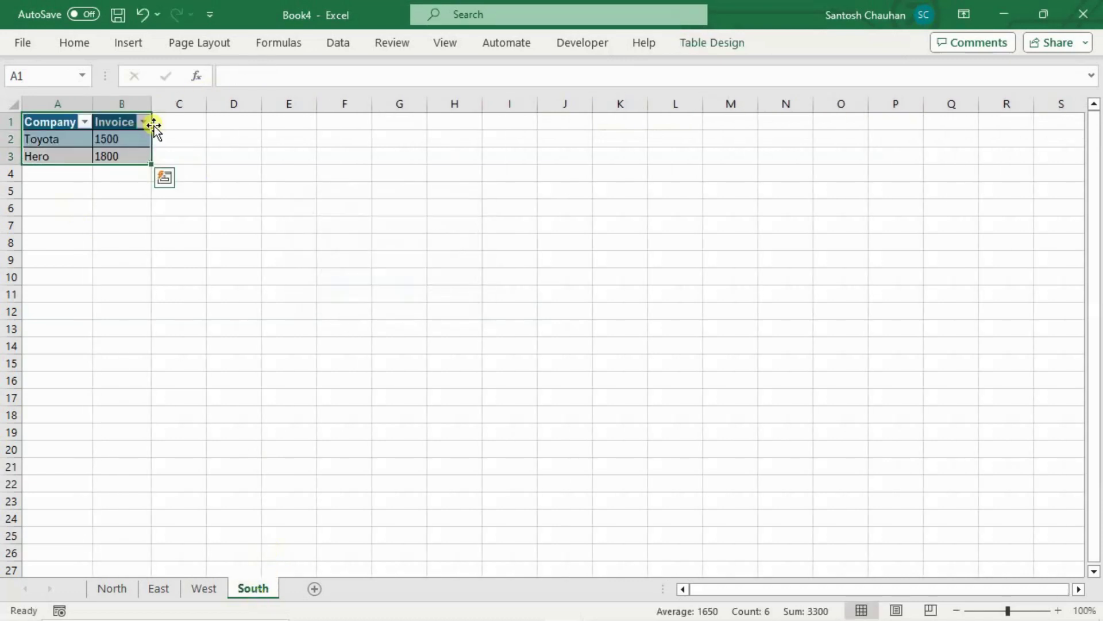
pyautogui.click(700, 47)
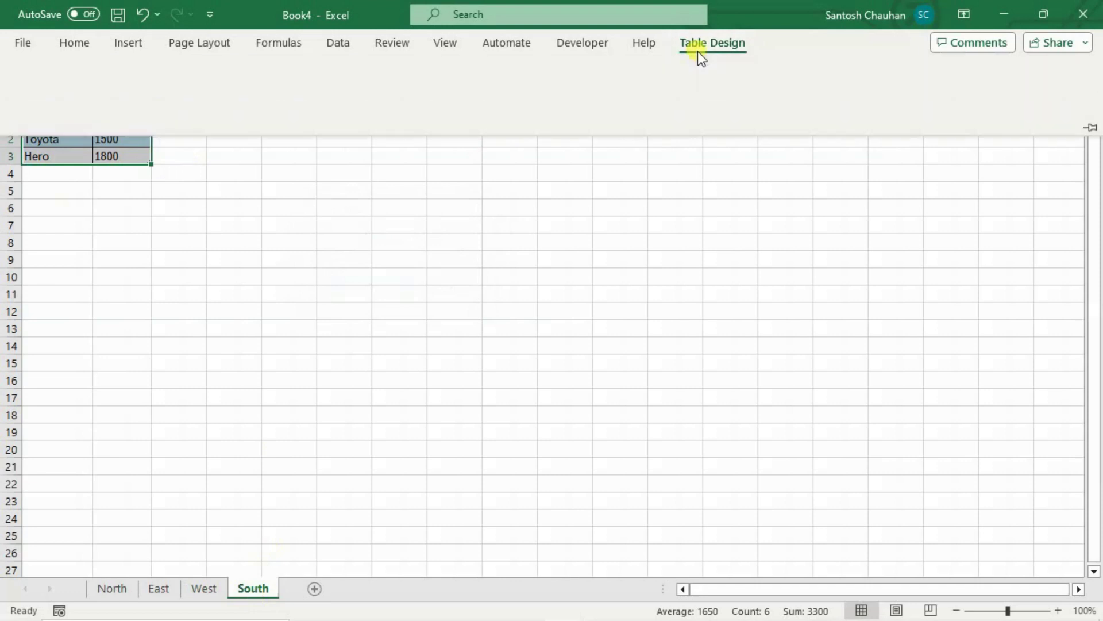
pyautogui.click(35, 89)
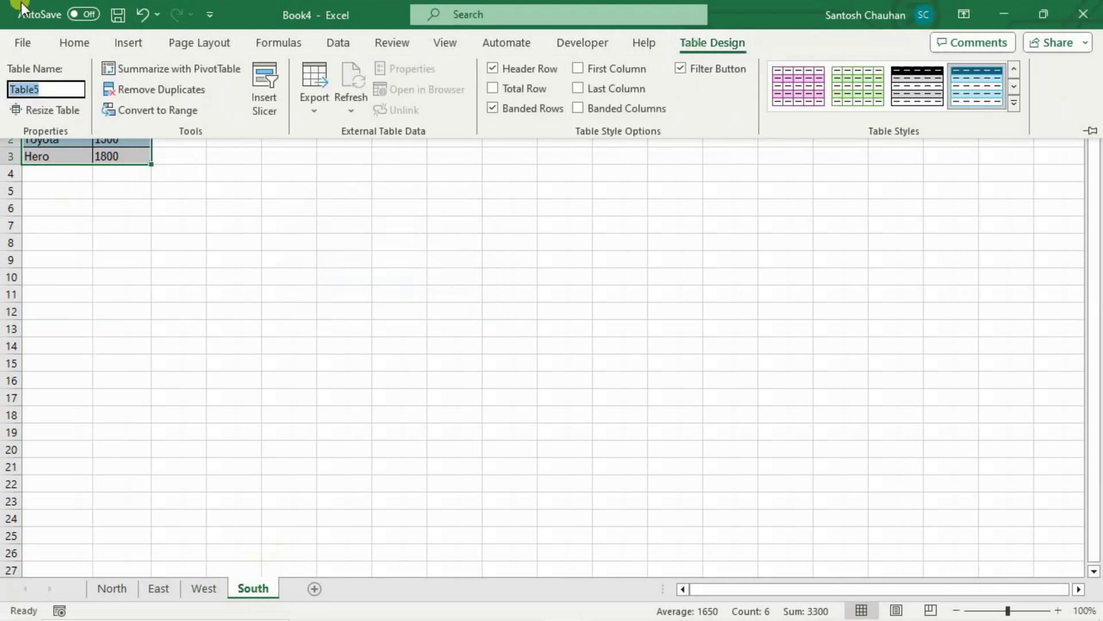
pyautogui.write('So')
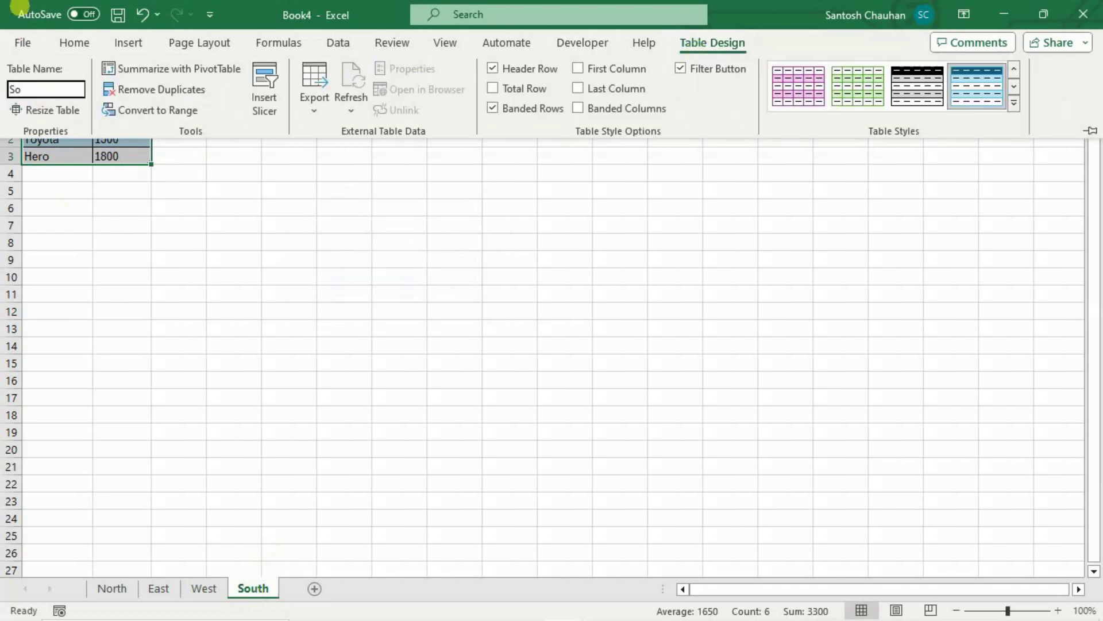
pyautogui.write('uth')
pyautogui.press('Return')
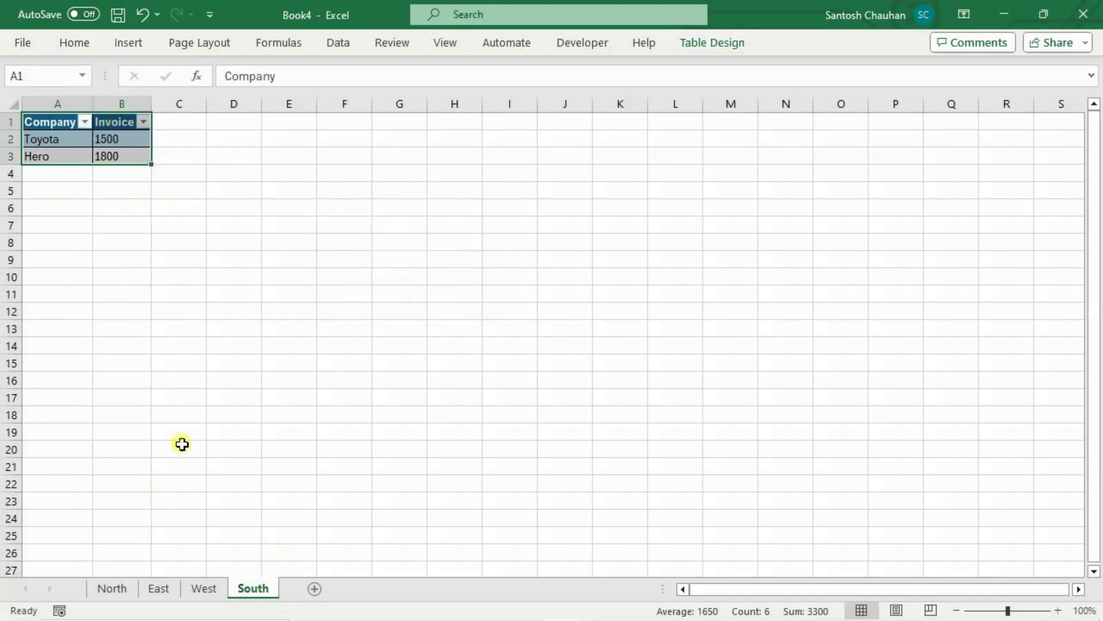
# Create a Power Query query from the North table and load it with Only Create Connection
pyautogui.click(119, 592)
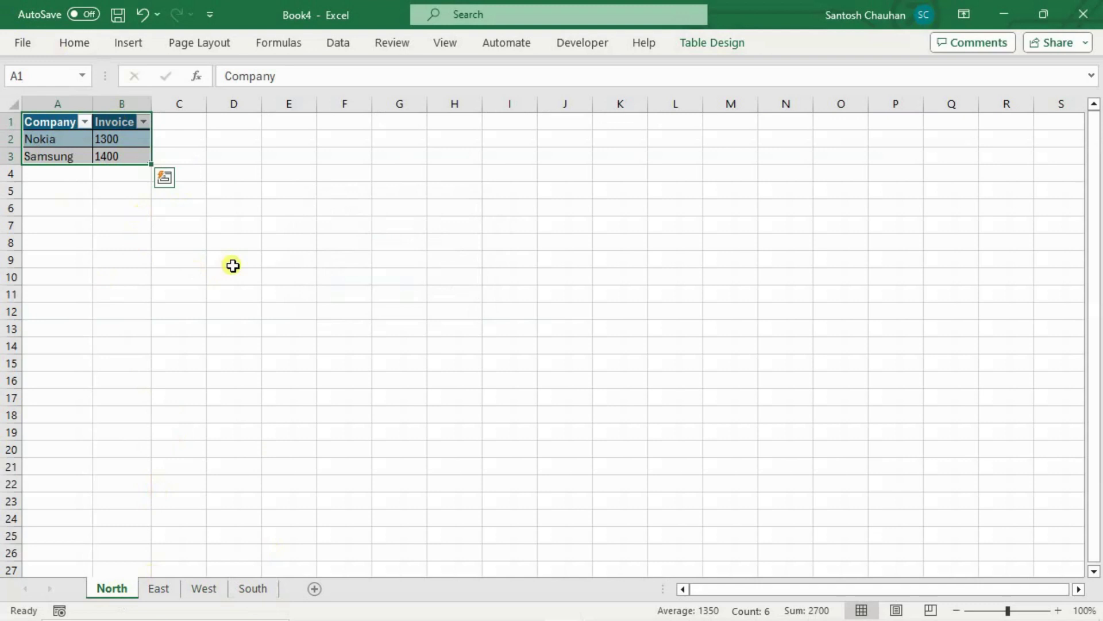
pyautogui.click(345, 43)
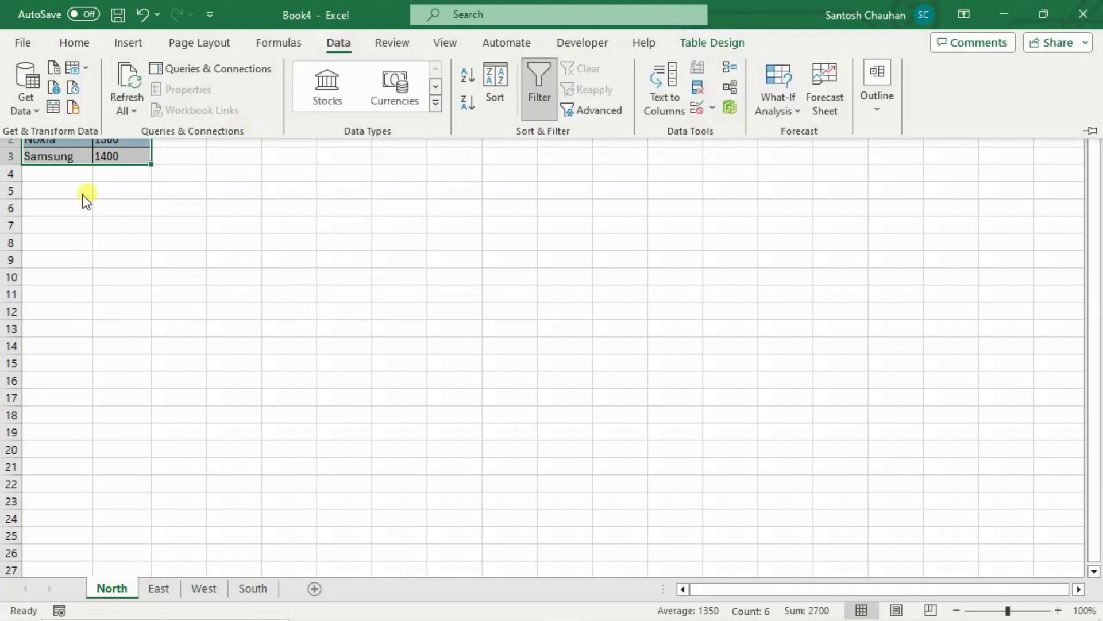
pyautogui.click(60, 104)
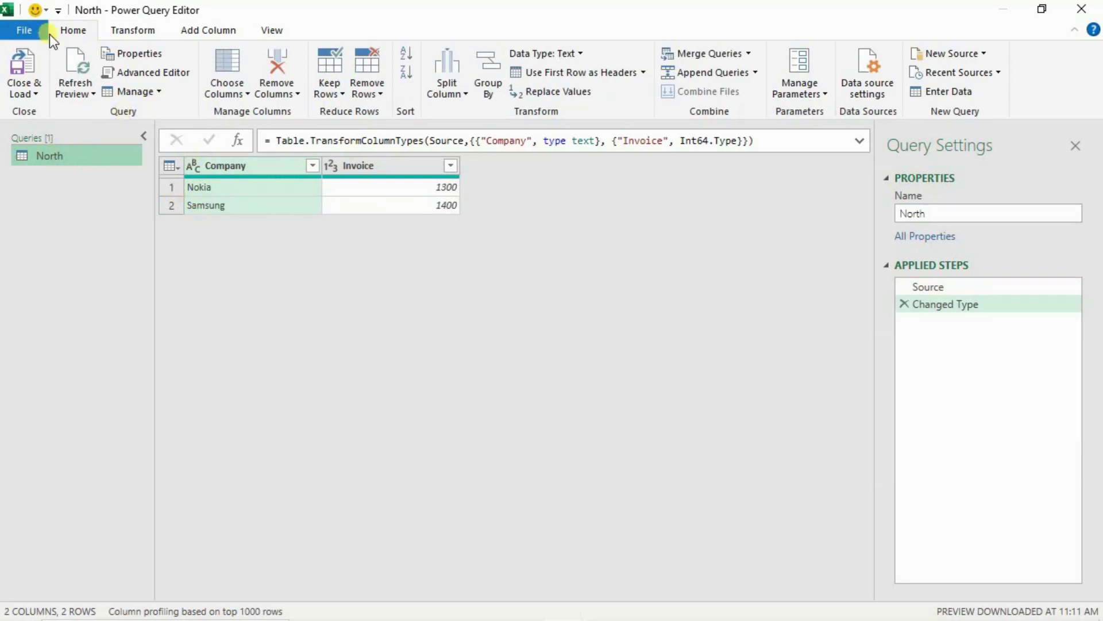
pyautogui.click(25, 104)
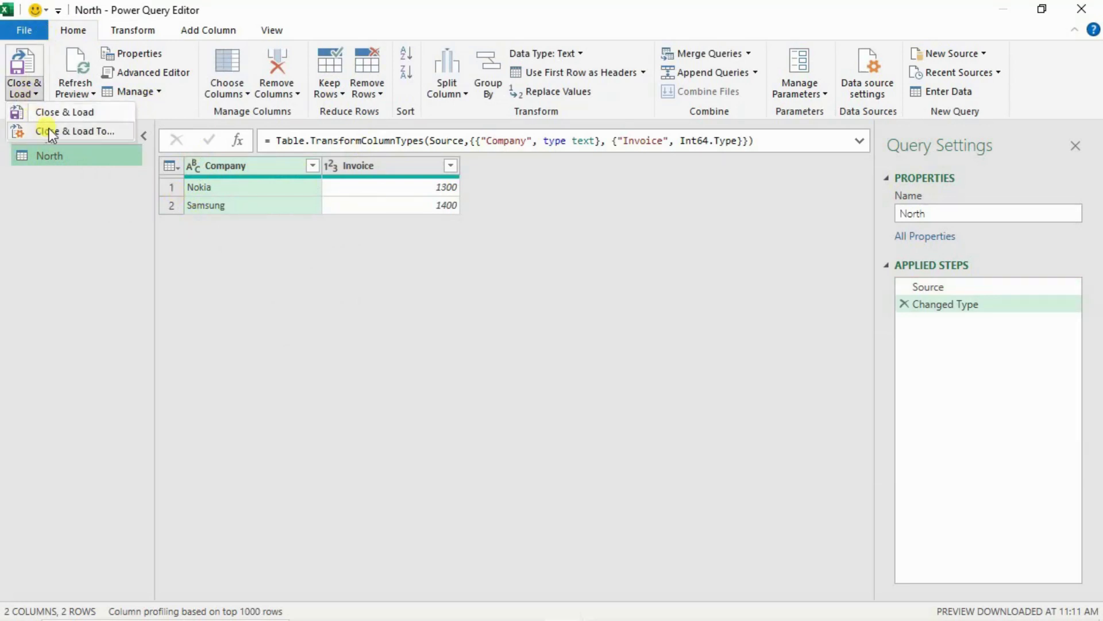
pyautogui.click(71, 136)
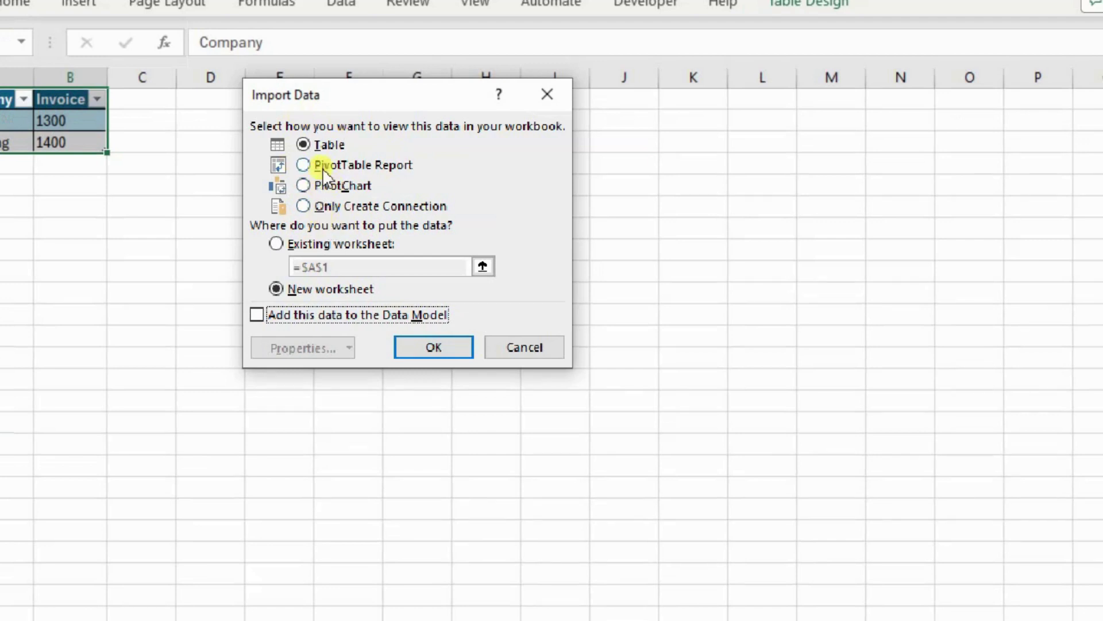
pyautogui.click(306, 205)
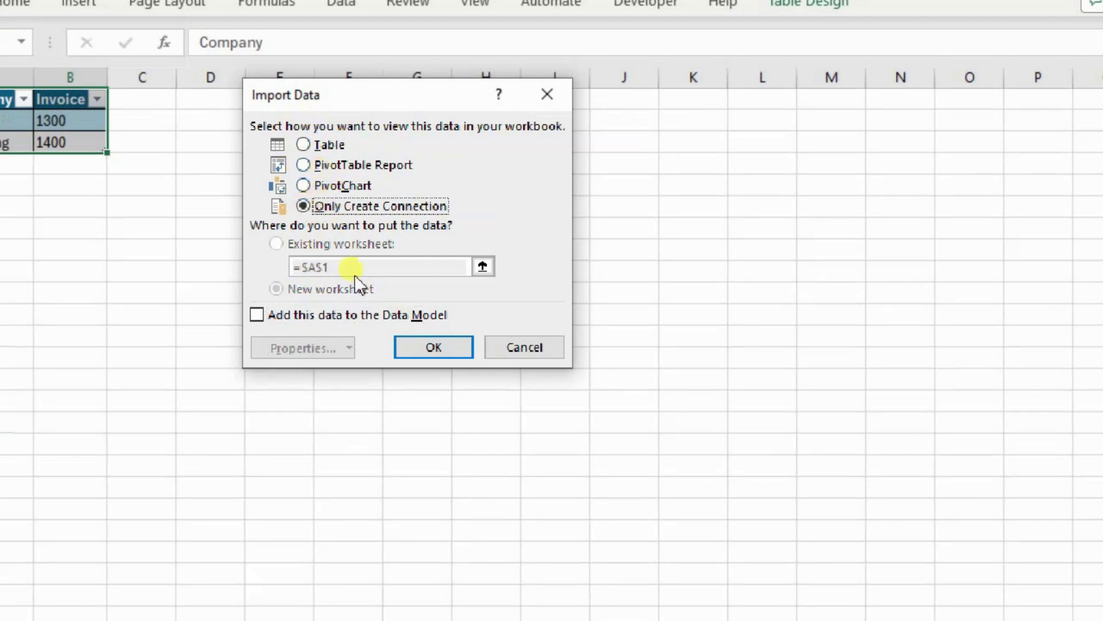
pyautogui.click(434, 354)
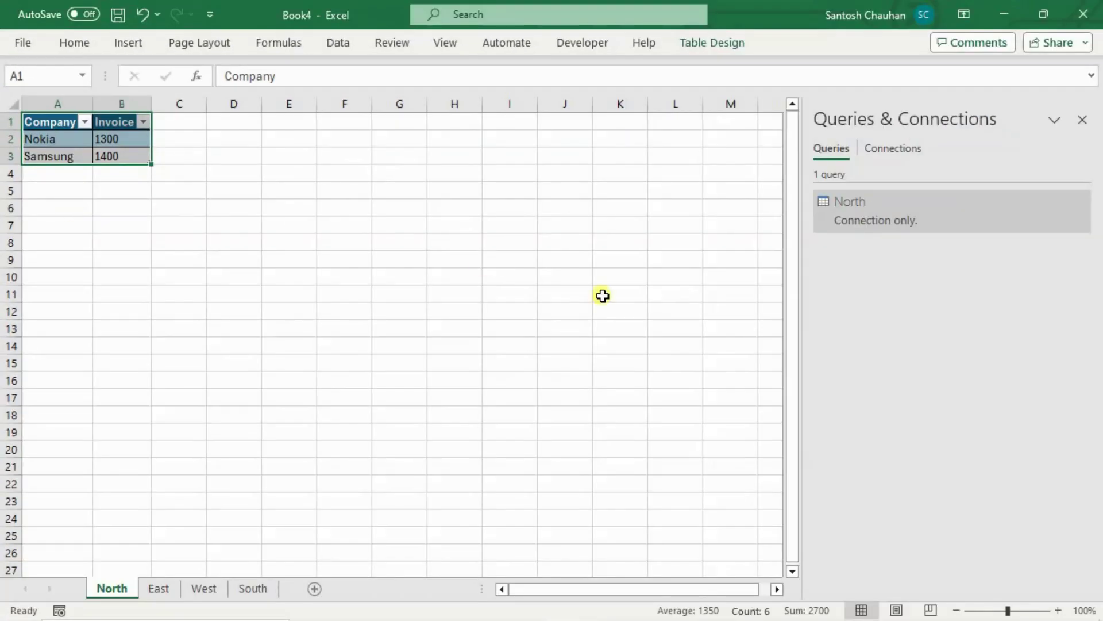
pyautogui.moveTo(1068, 230)
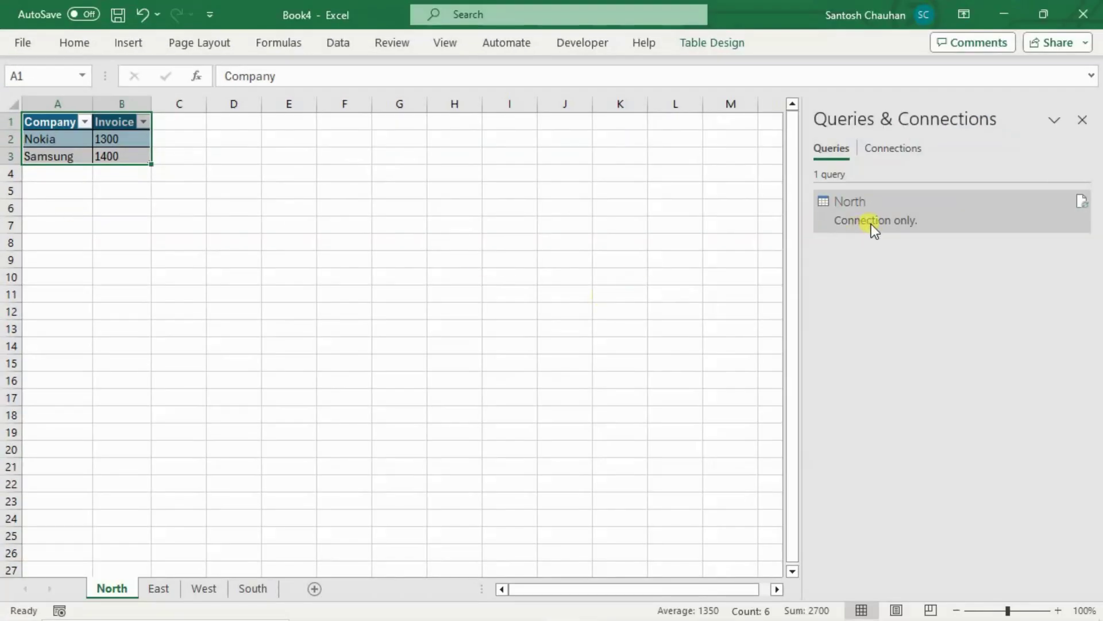
# Create a query from the East sheet's table and load it with Only Create Connection
pyautogui.click(162, 589)
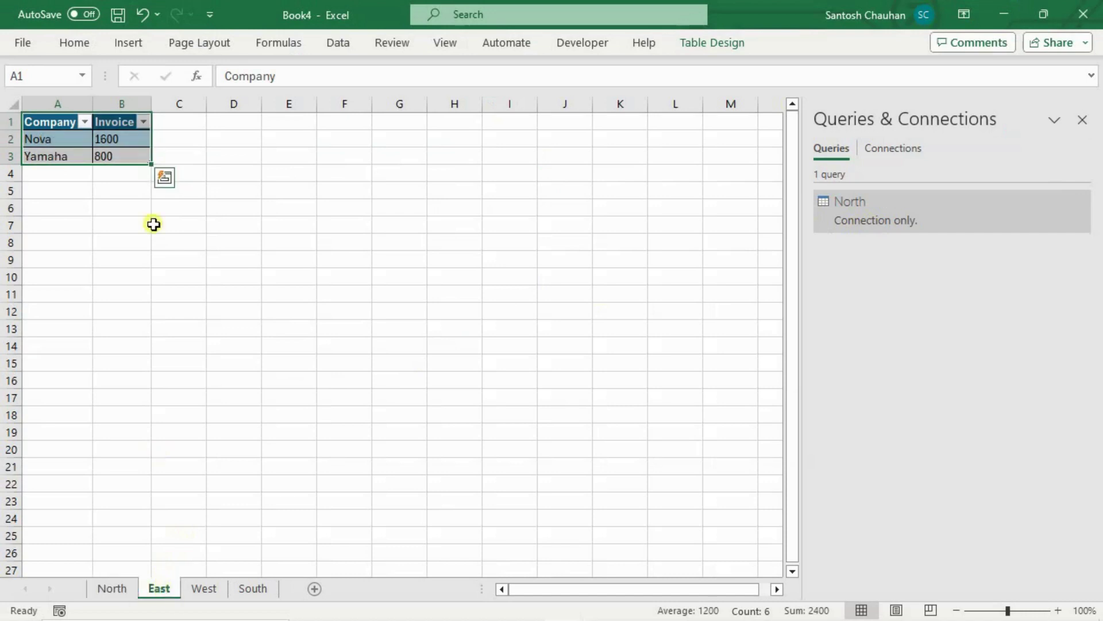
pyautogui.click(333, 49)
pyautogui.click(49, 113)
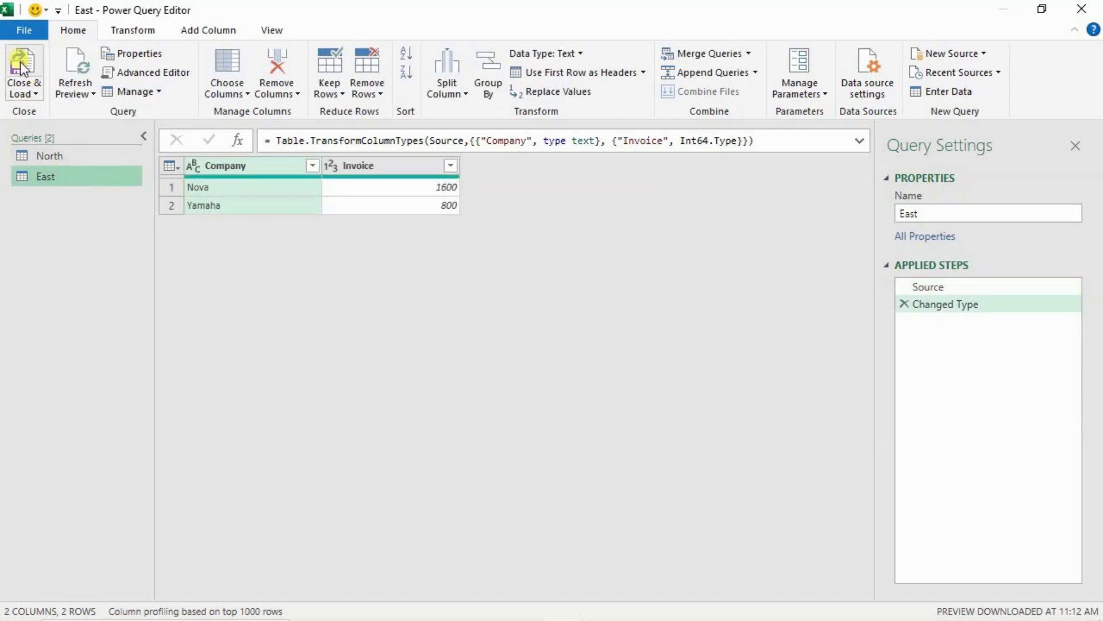
pyautogui.click(26, 86)
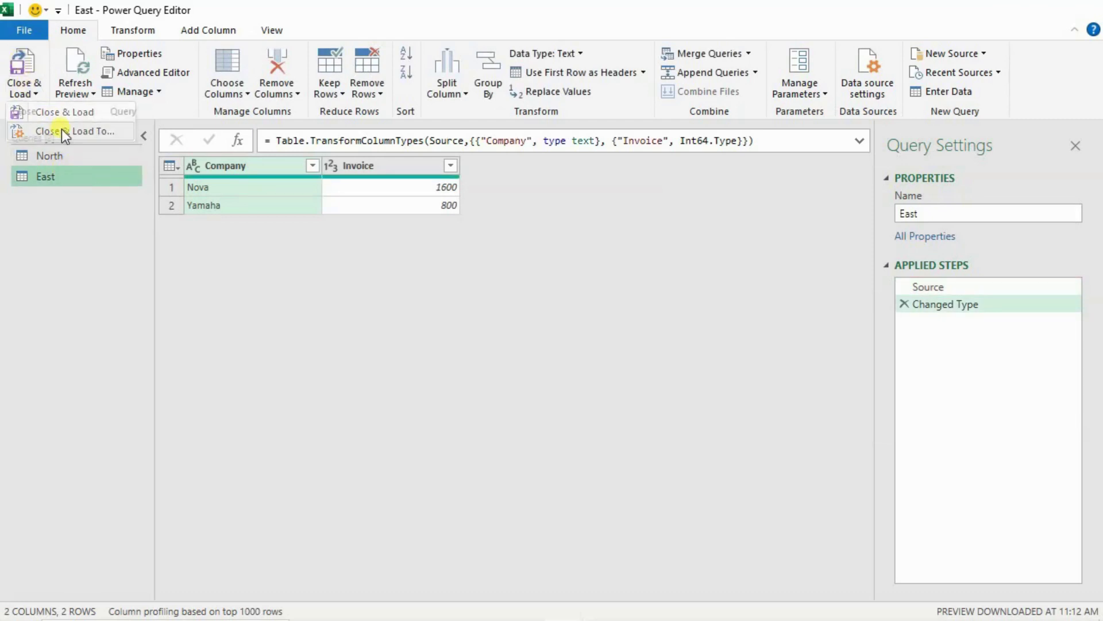
pyautogui.click(62, 131)
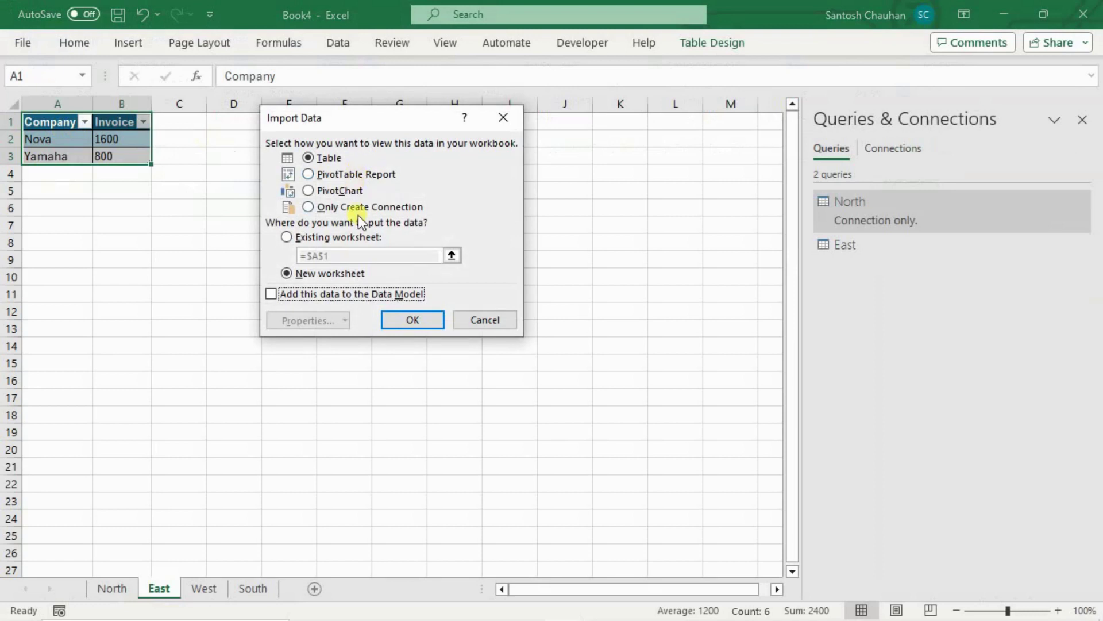
pyautogui.click(335, 196)
pyautogui.click(330, 206)
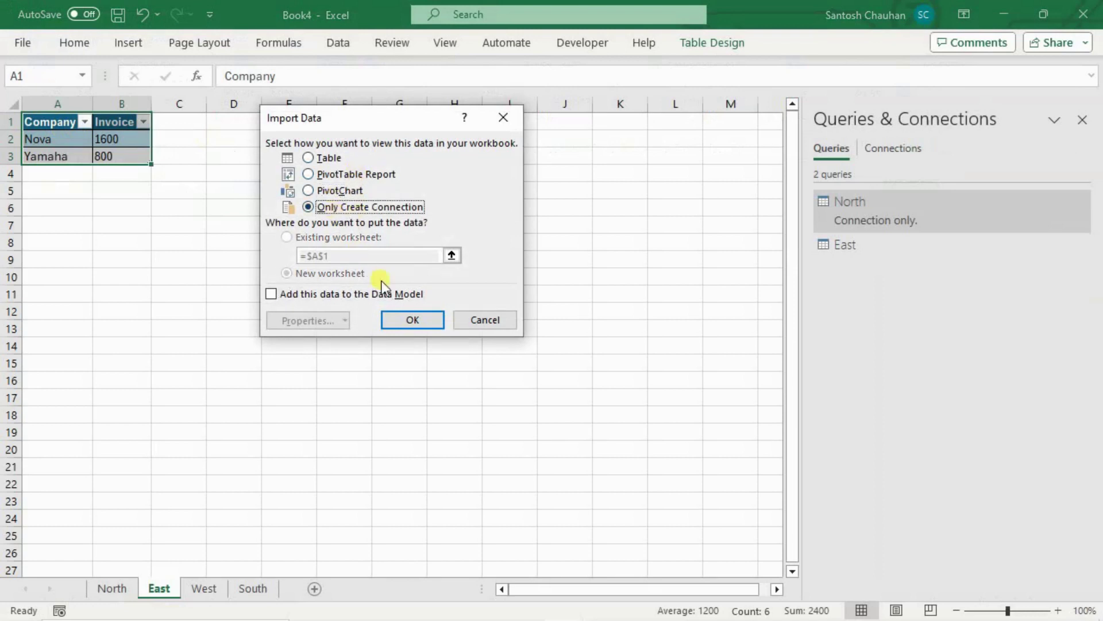
pyautogui.click(406, 313)
# Create a query from the West sheet's table and load it with Only Create Connection
pyautogui.click(204, 587)
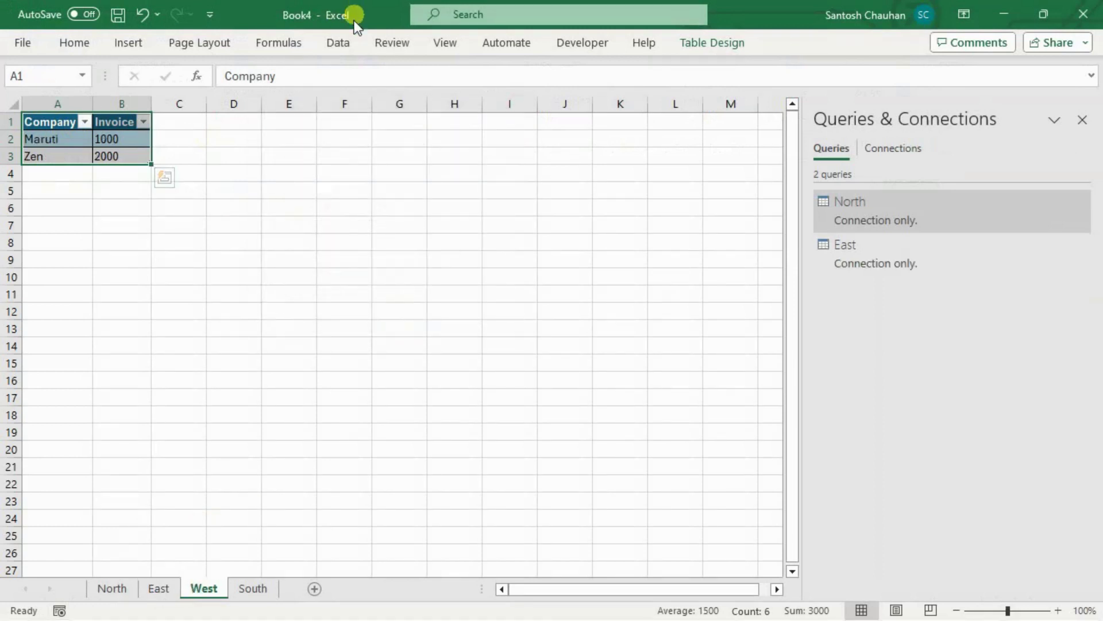
pyautogui.click(340, 43)
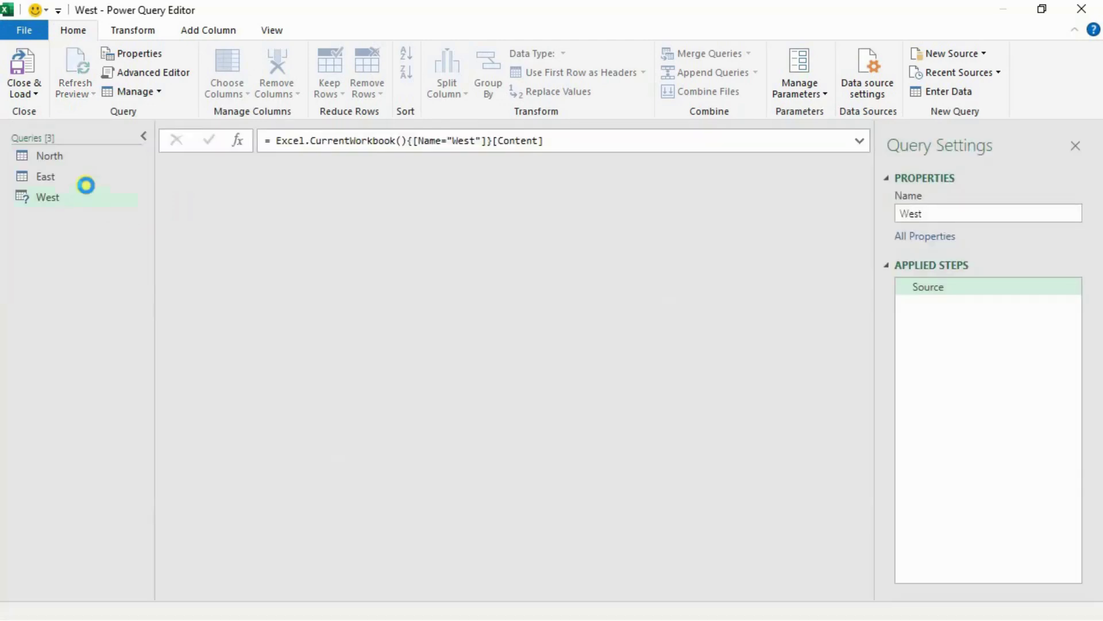
pyautogui.click(23, 92)
pyautogui.click(42, 130)
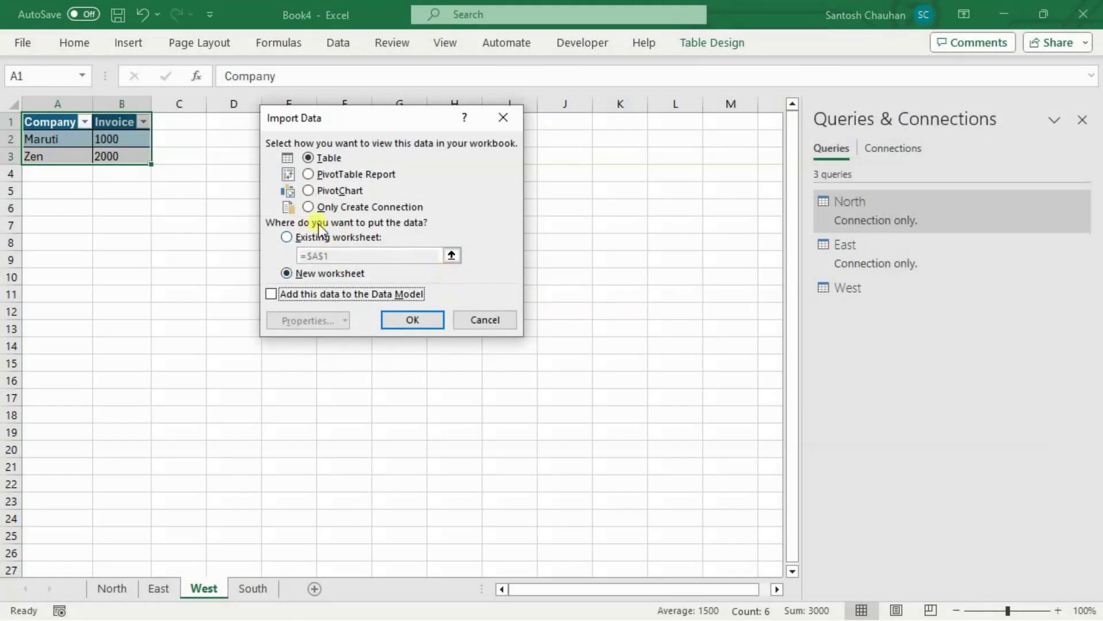
pyautogui.click(316, 206)
pyautogui.click(408, 318)
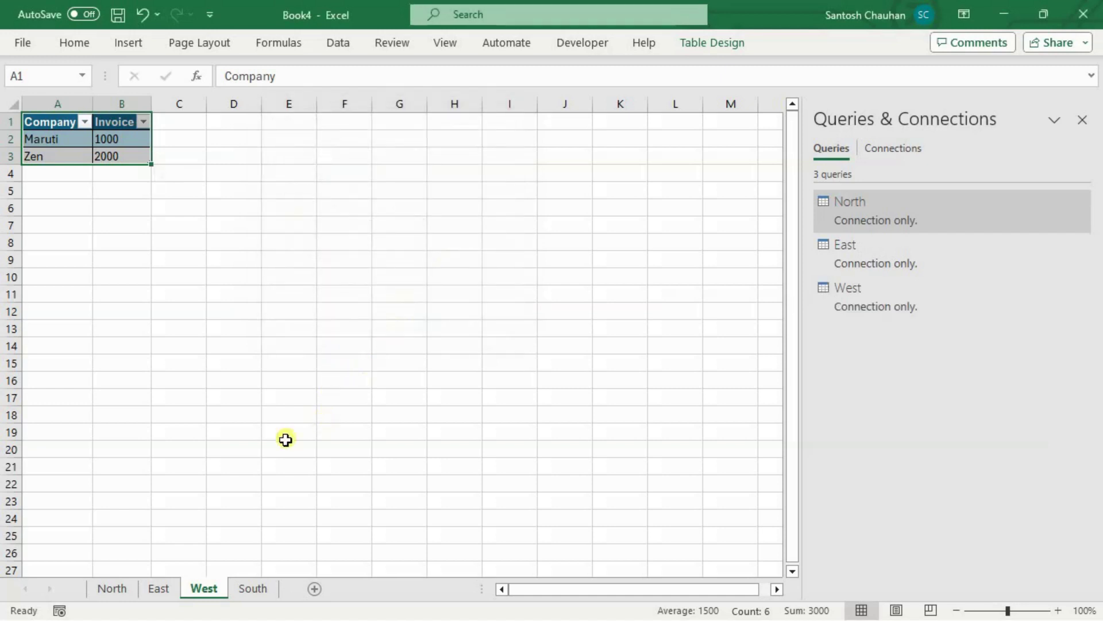
# Create a query from the South sheet's table and keep it open in Power Query Editor
pyautogui.click(252, 588)
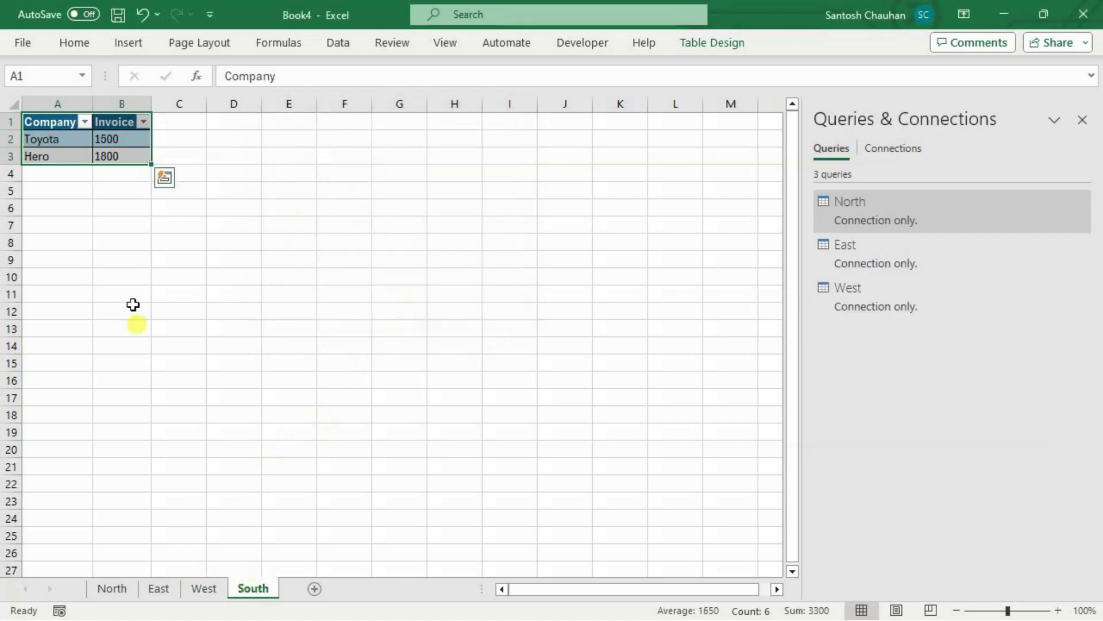
pyautogui.click(339, 43)
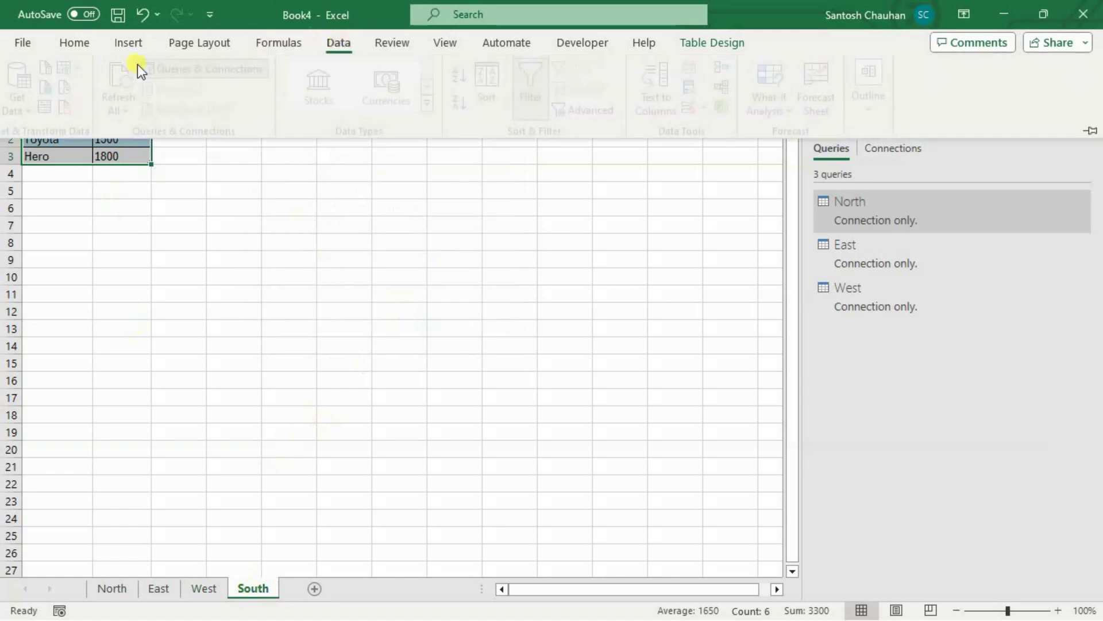
pyautogui.click(52, 108)
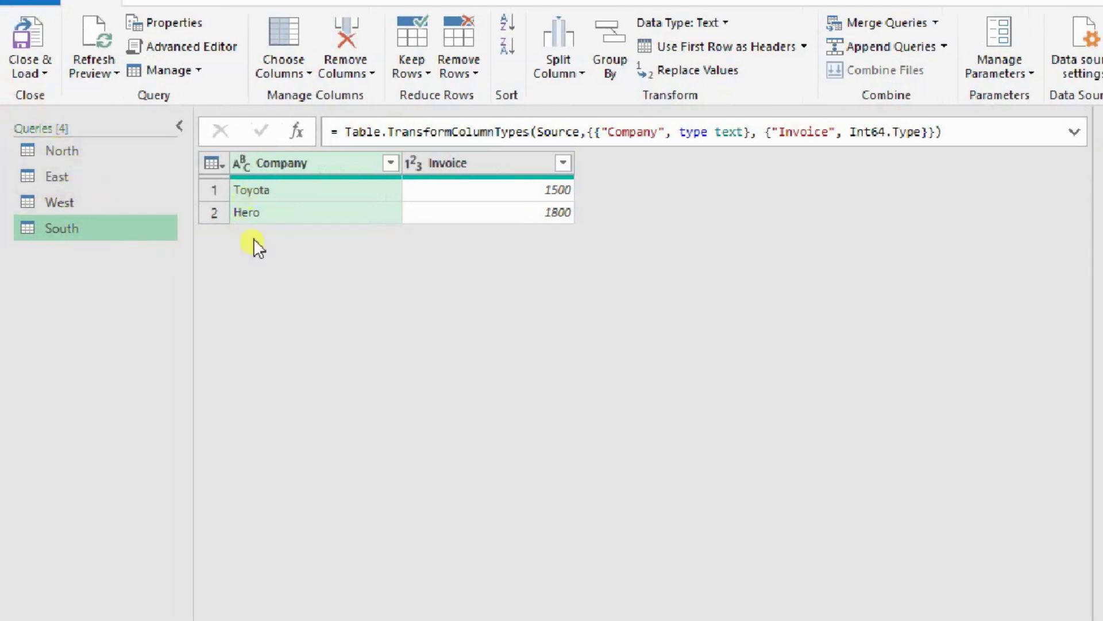
# Review the Company and Invoice data in the North, East, West and South queries
pyautogui.click(121, 144)
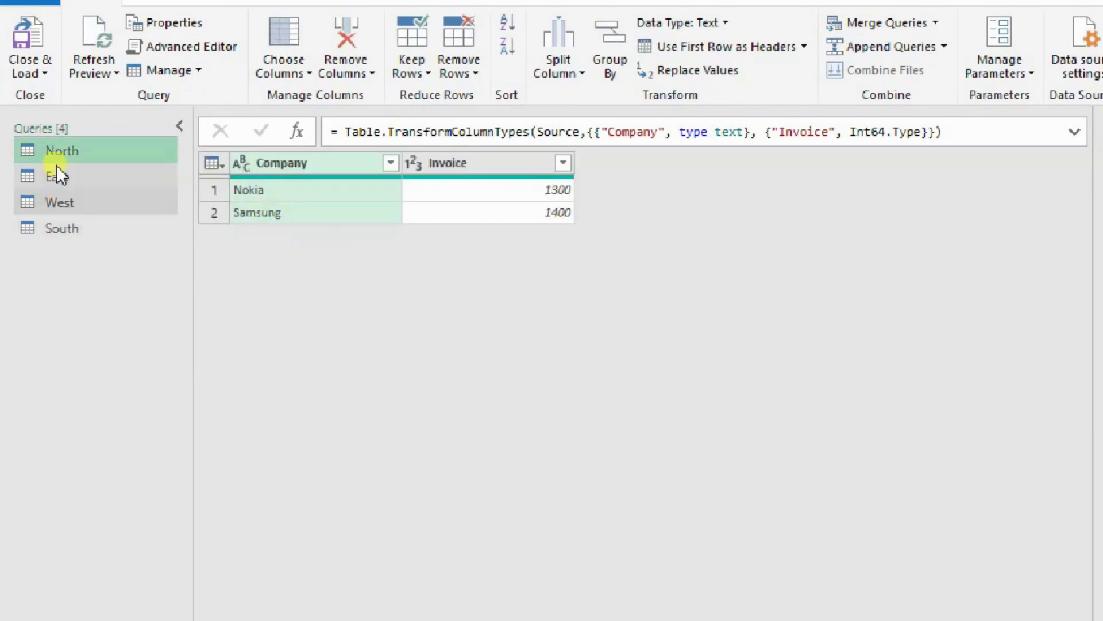
pyautogui.click(70, 178)
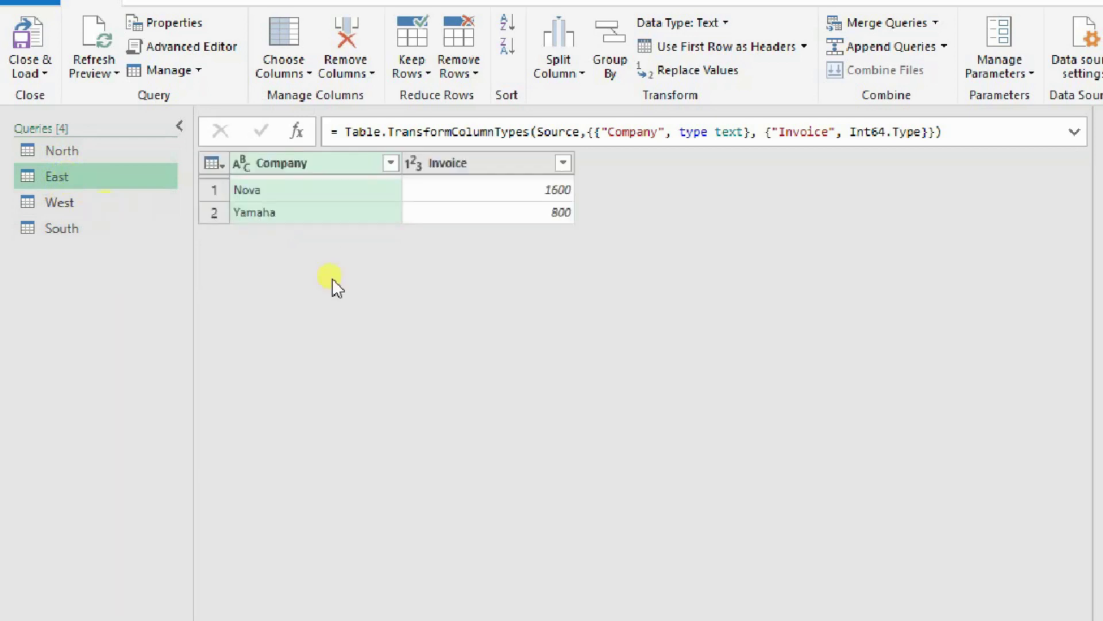
pyautogui.click(67, 207)
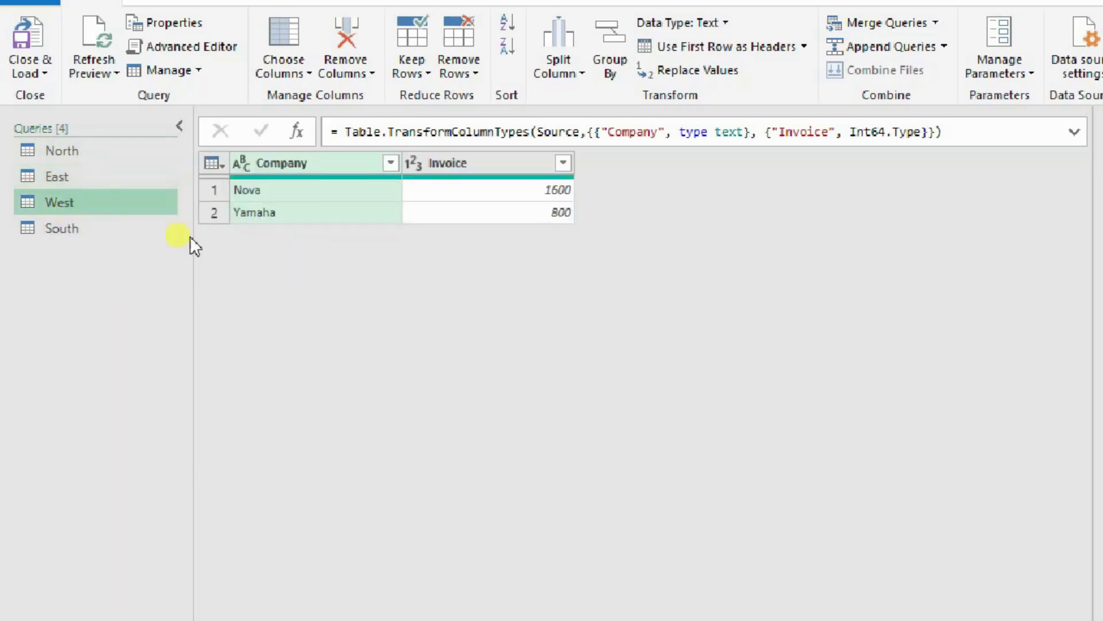
pyautogui.click(89, 228)
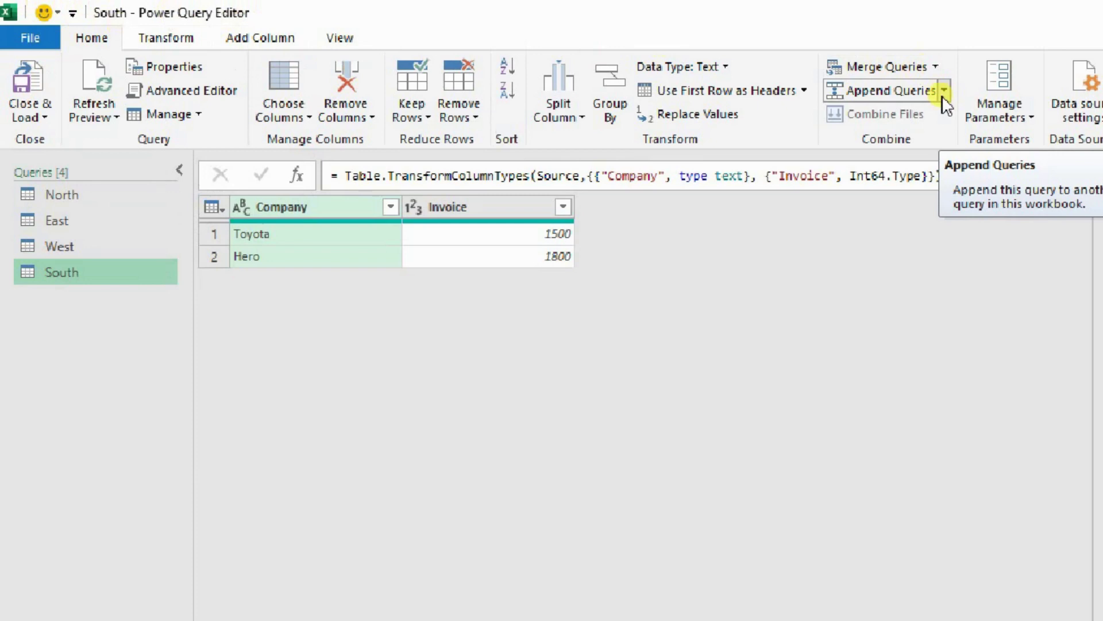
pyautogui.click(281, 312)
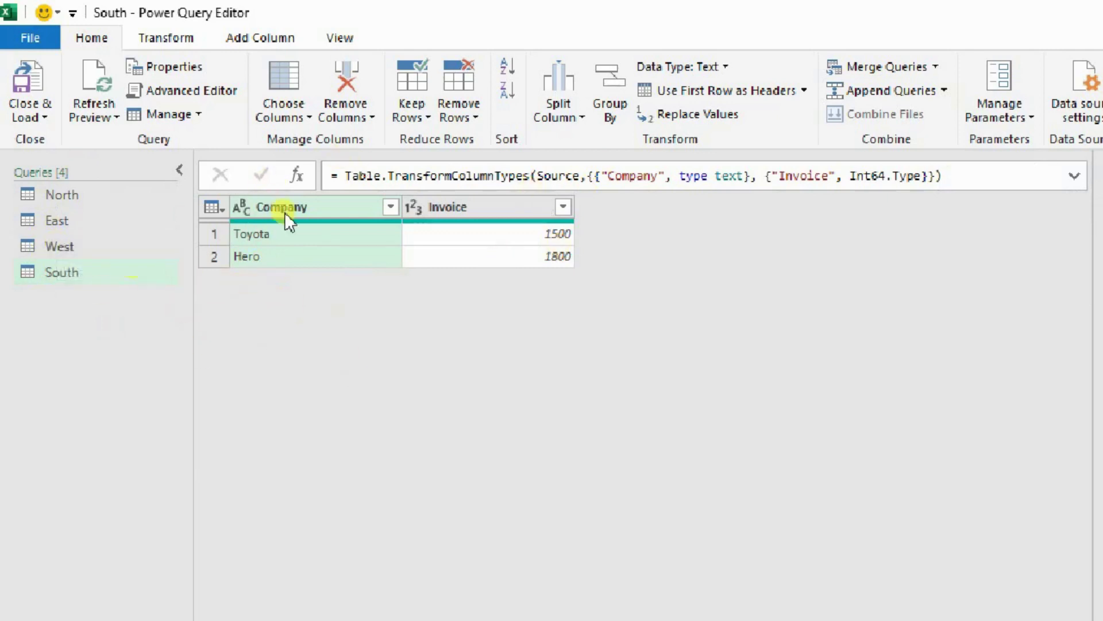
# Add a custom column named Region to the North query with the formula = "North"
pyautogui.click(71, 205)
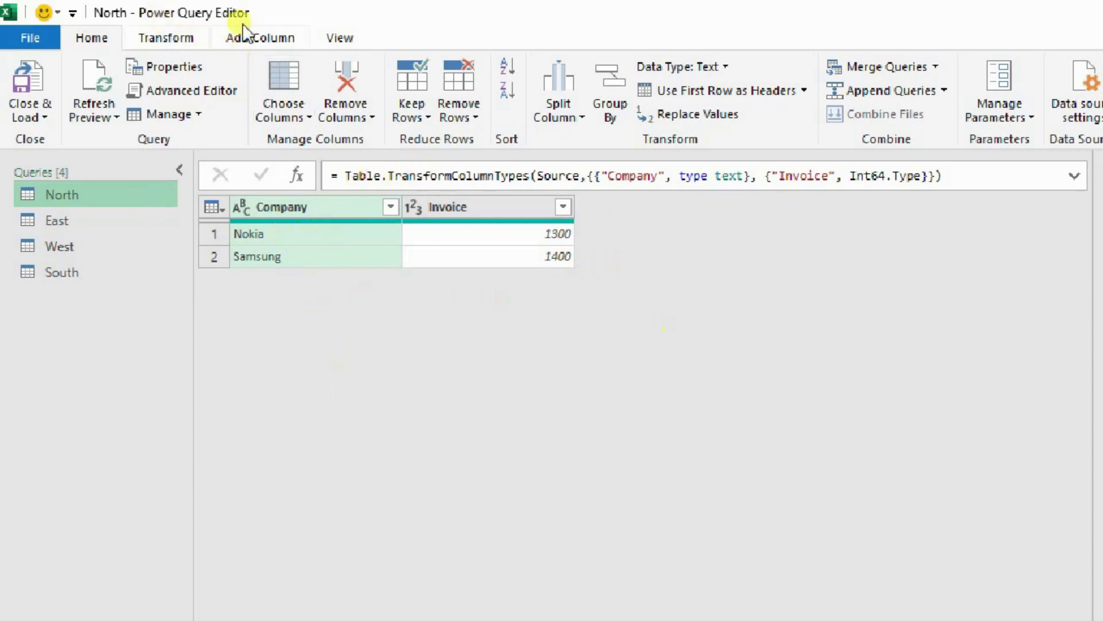
pyautogui.click(263, 38)
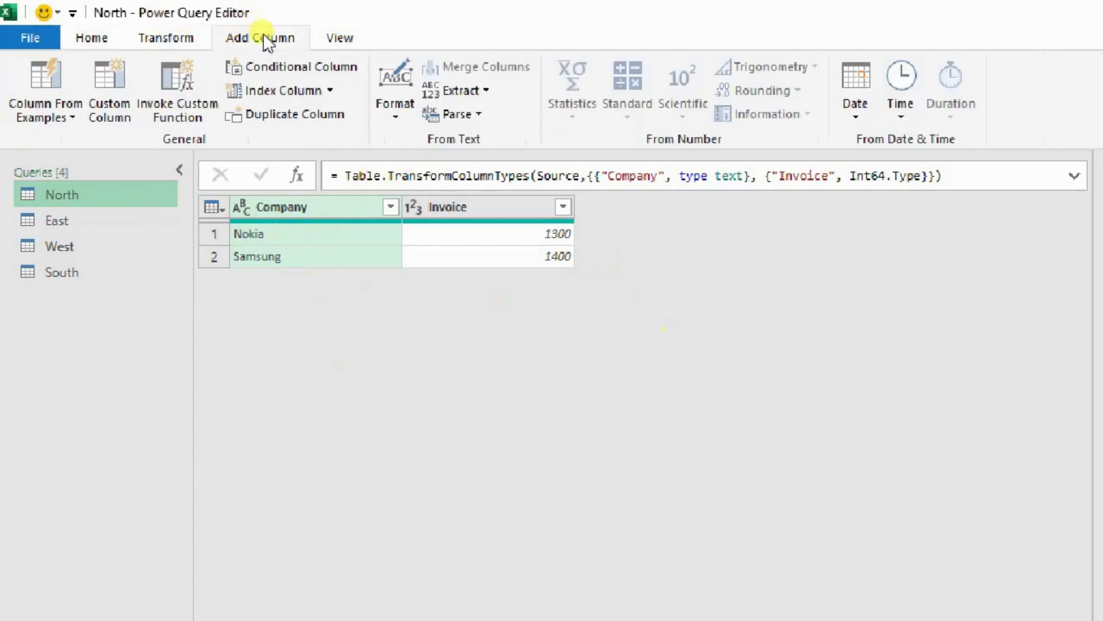
pyautogui.click(115, 97)
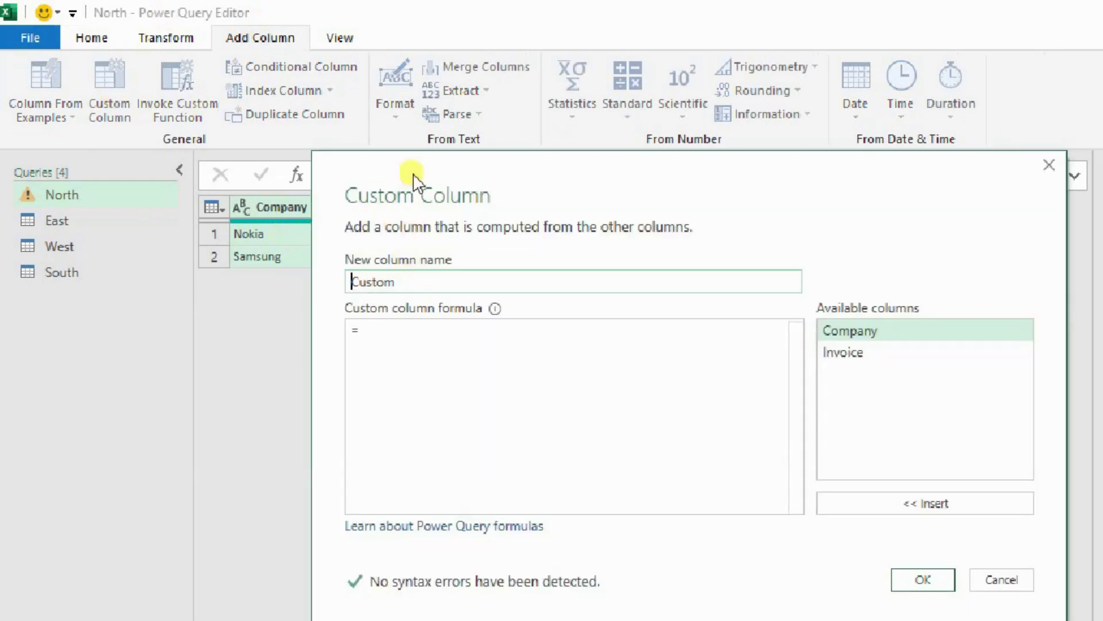
pyautogui.moveTo(414, 178); pyautogui.dragTo(362, 135)
pyautogui.moveTo(357, 236); pyautogui.dragTo(122, 225)
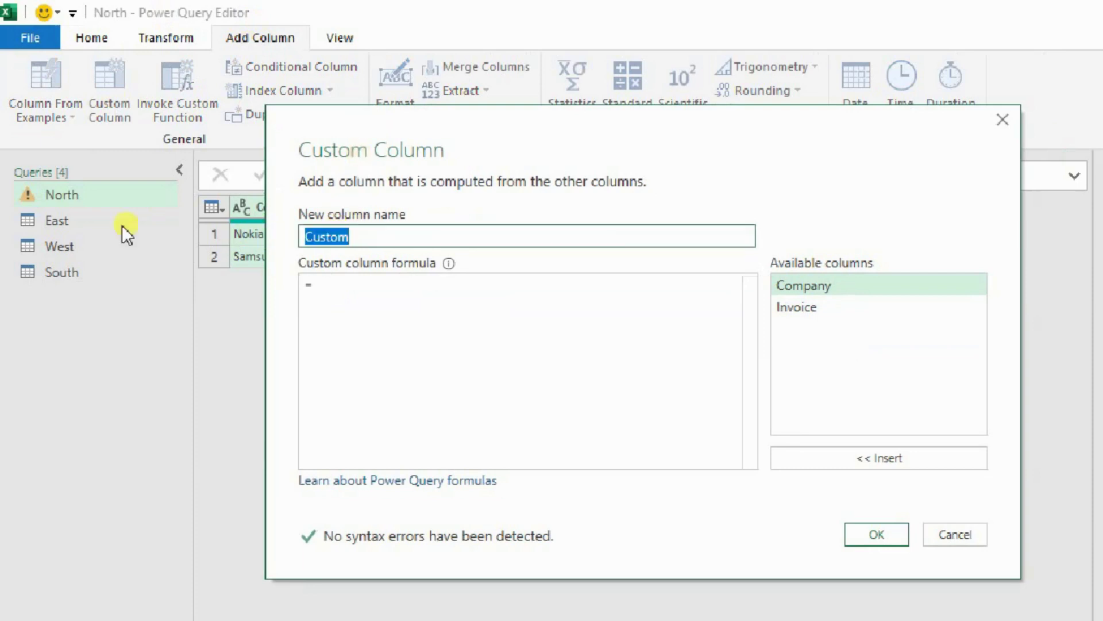
pyautogui.write('Region')
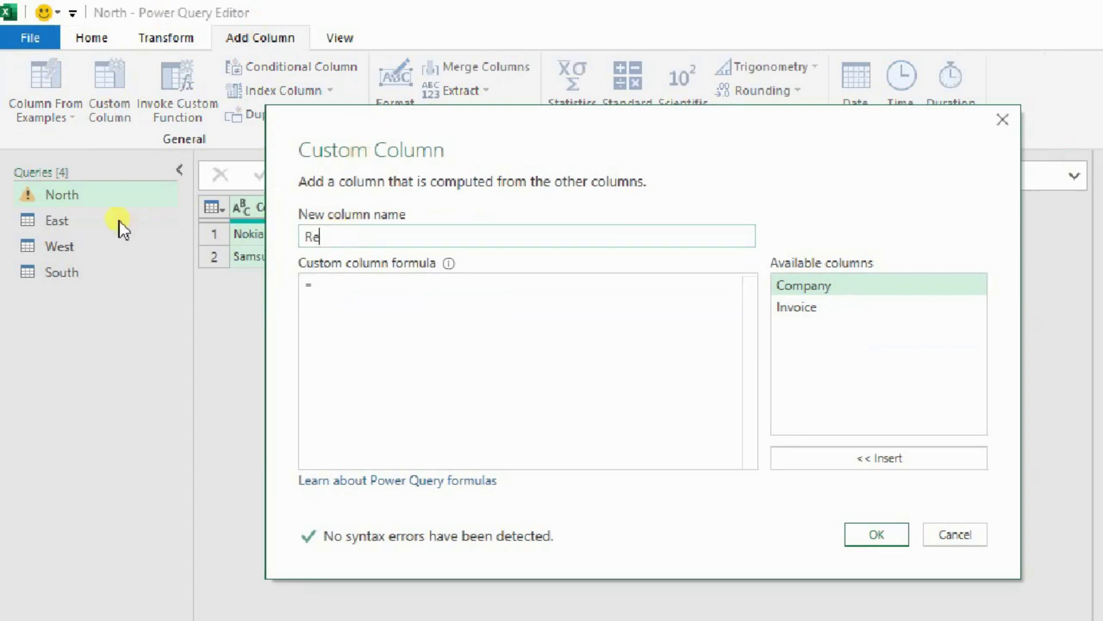
pyautogui.click(334, 281)
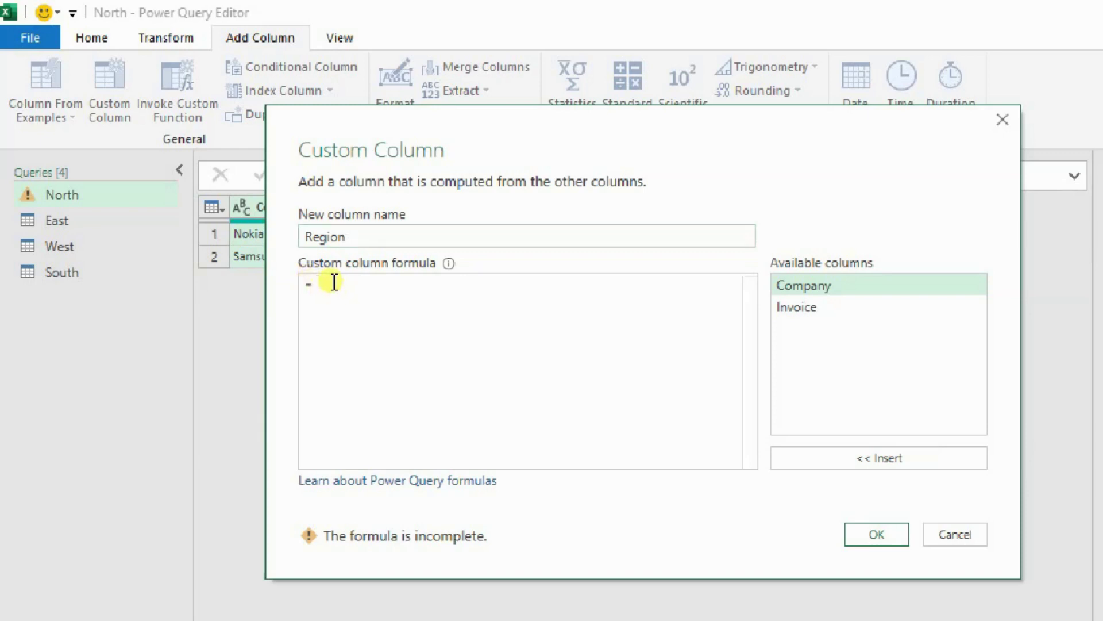
pyautogui.write('""')
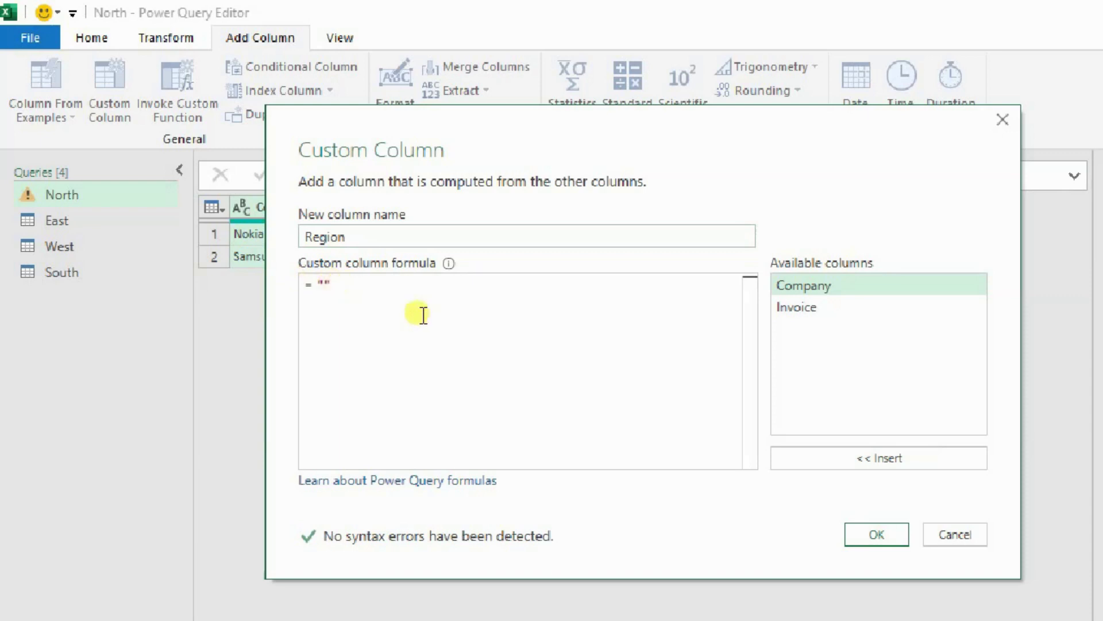
pyautogui.write('Noth')
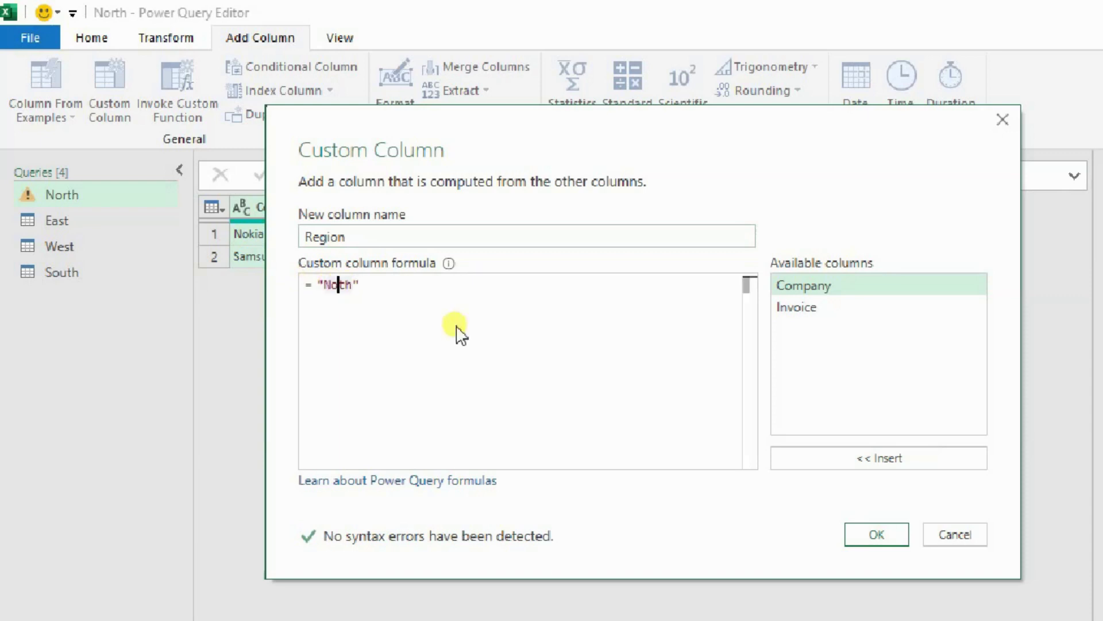
pyautogui.press('BackSpace')
pyautogui.press('BackSpace')
pyautogui.write('rth')
pyautogui.click(876, 533)
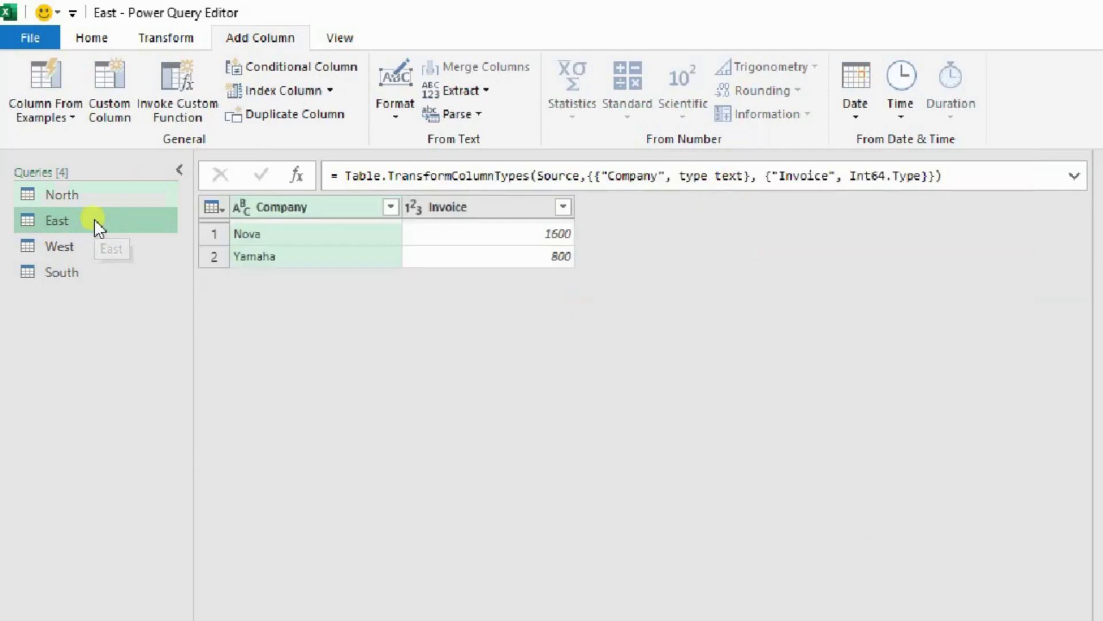
# Add a custom column named Region to the East query with the formula = "East"
pyautogui.click(103, 99)
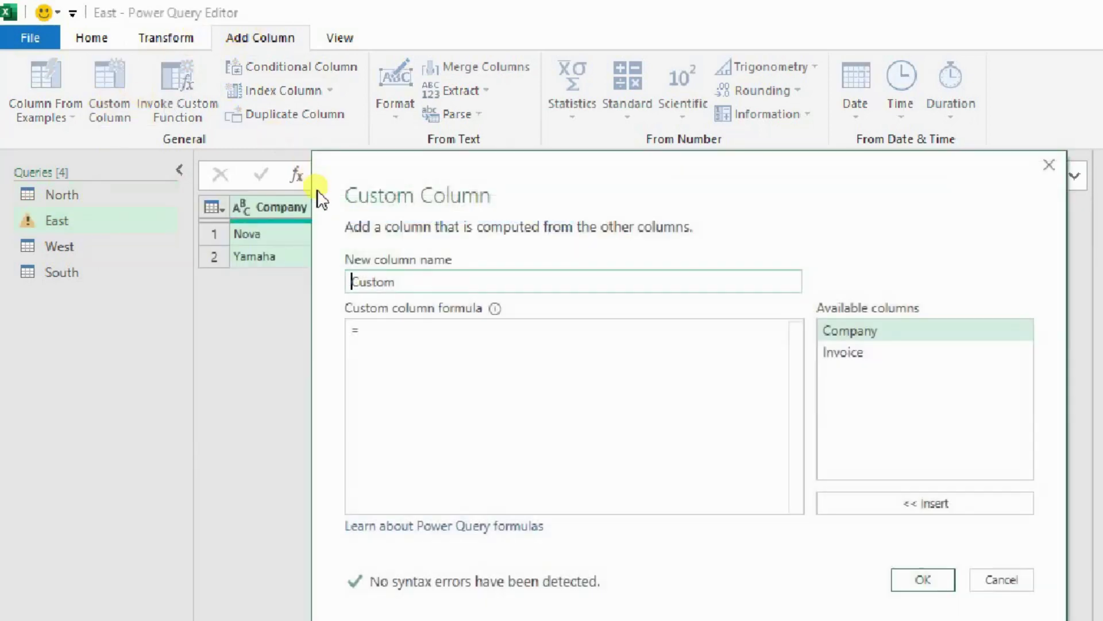
pyautogui.click(448, 283)
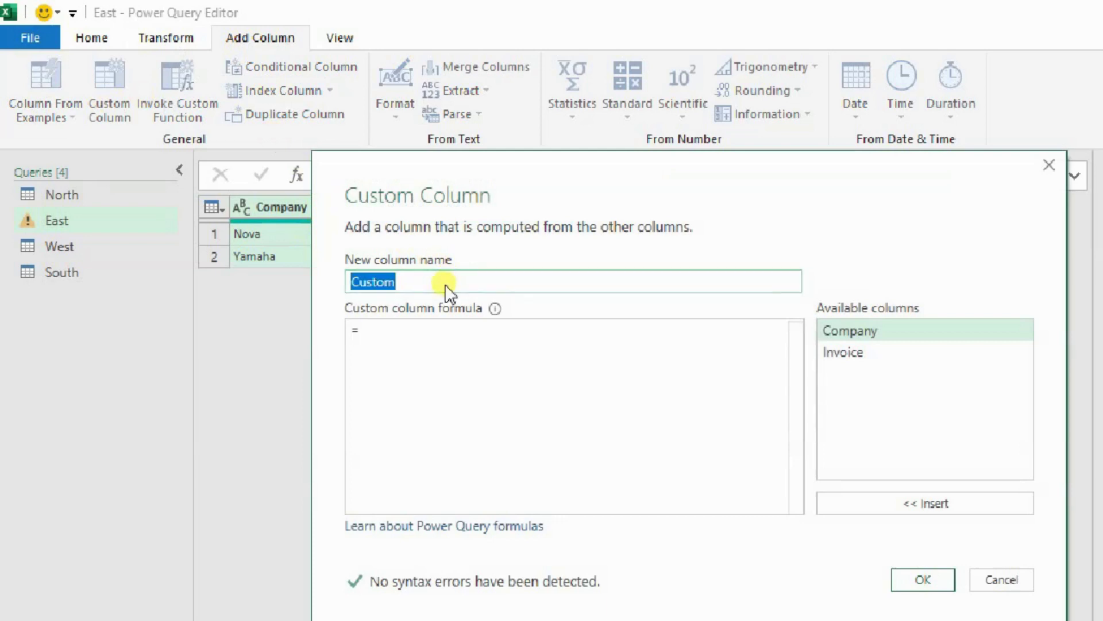
pyautogui.write('Region')
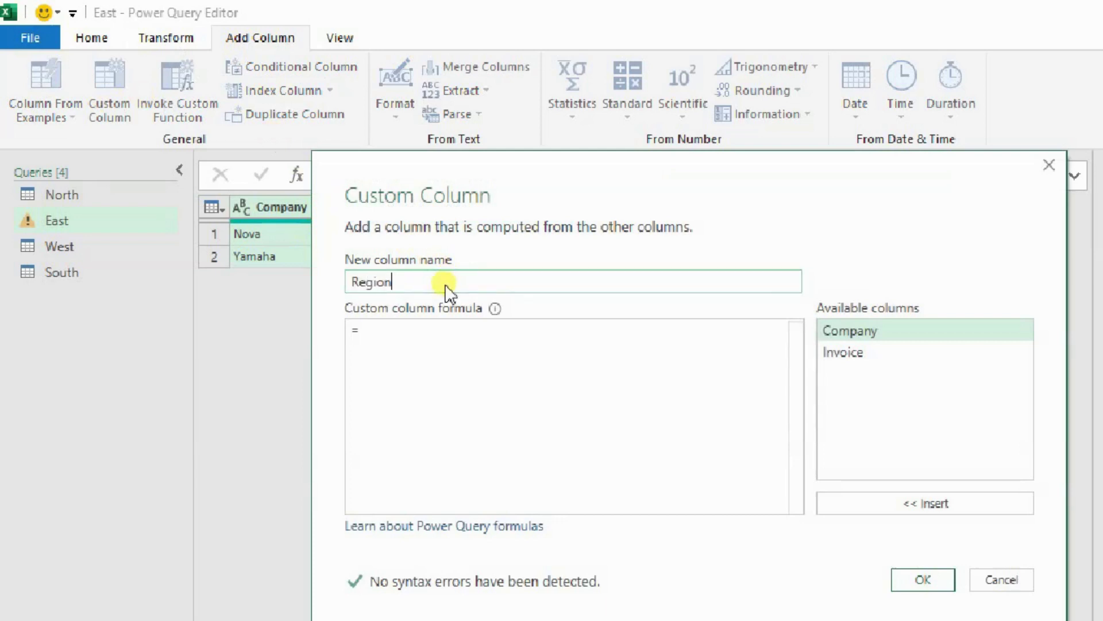
pyautogui.click(403, 329)
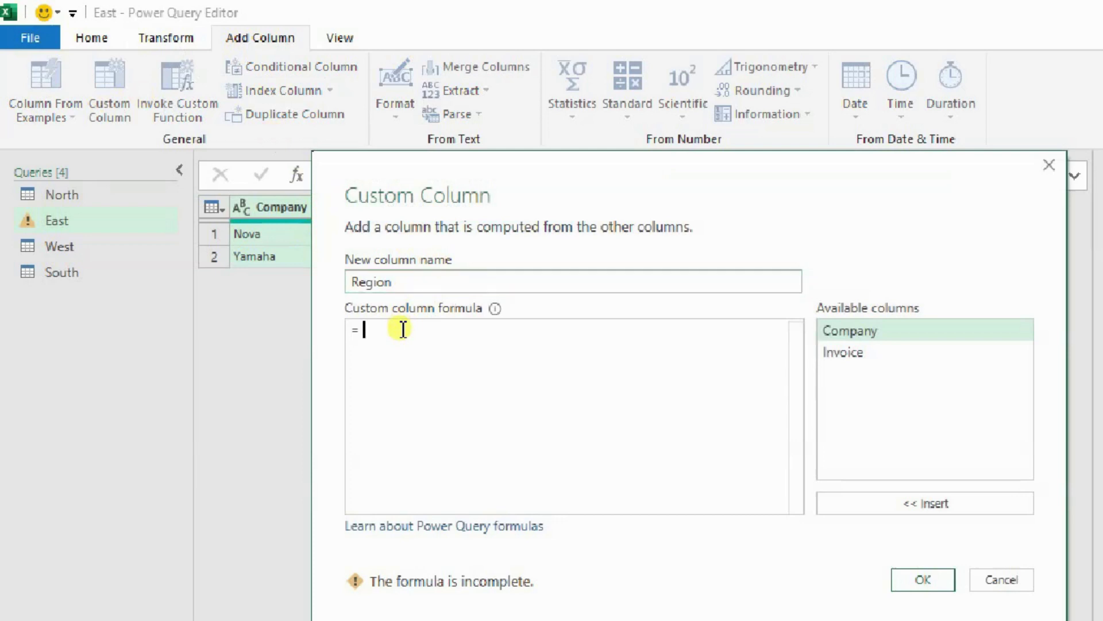
pyautogui.write('"East')
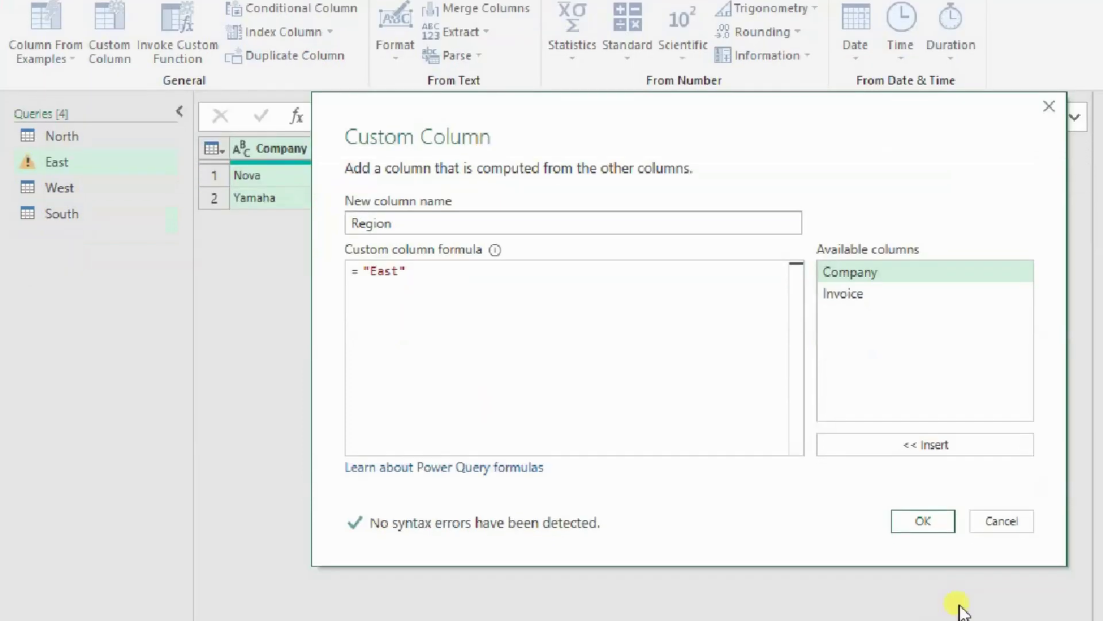
pyautogui.click(911, 521)
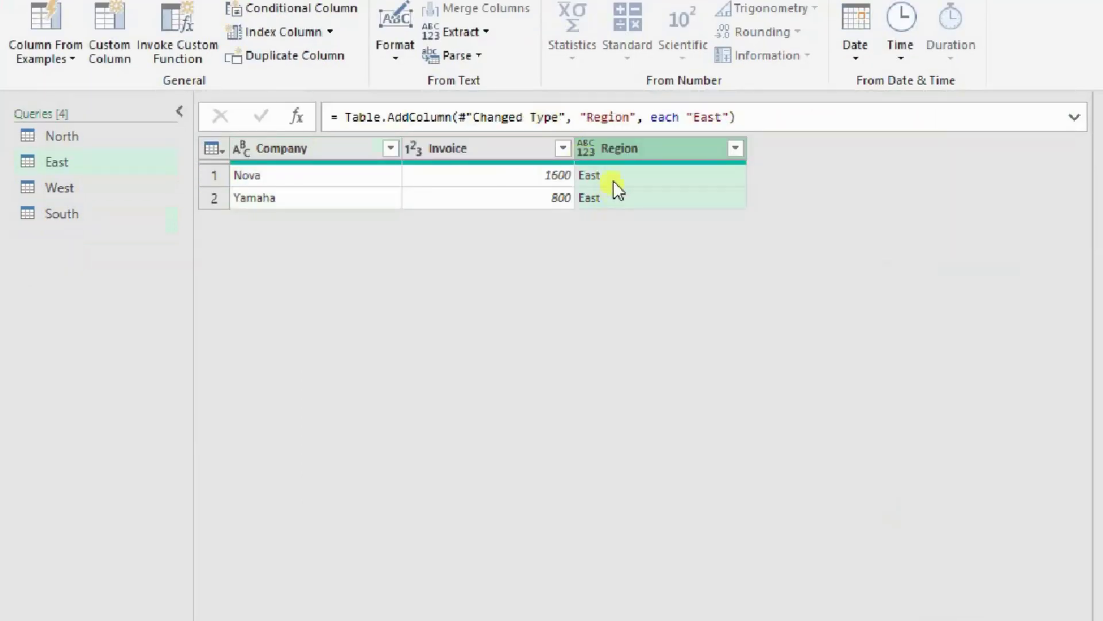
# Add a custom column named Region to the West query with the formula = "West"
pyautogui.click(65, 183)
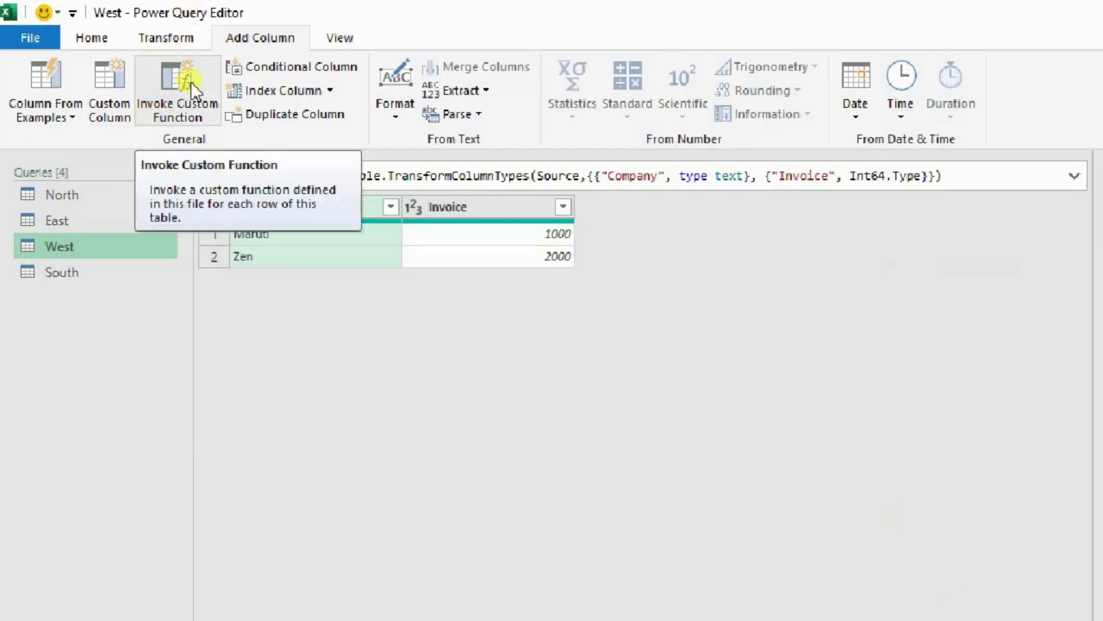
pyautogui.click(111, 97)
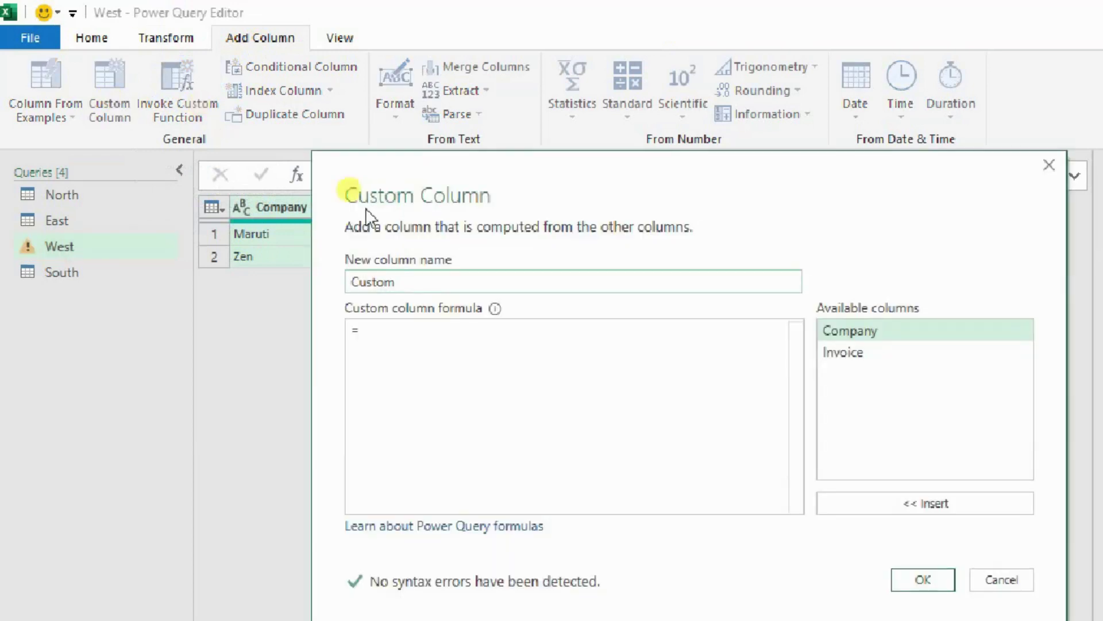
pyautogui.doubleClick(388, 276)
pyautogui.write('Region')
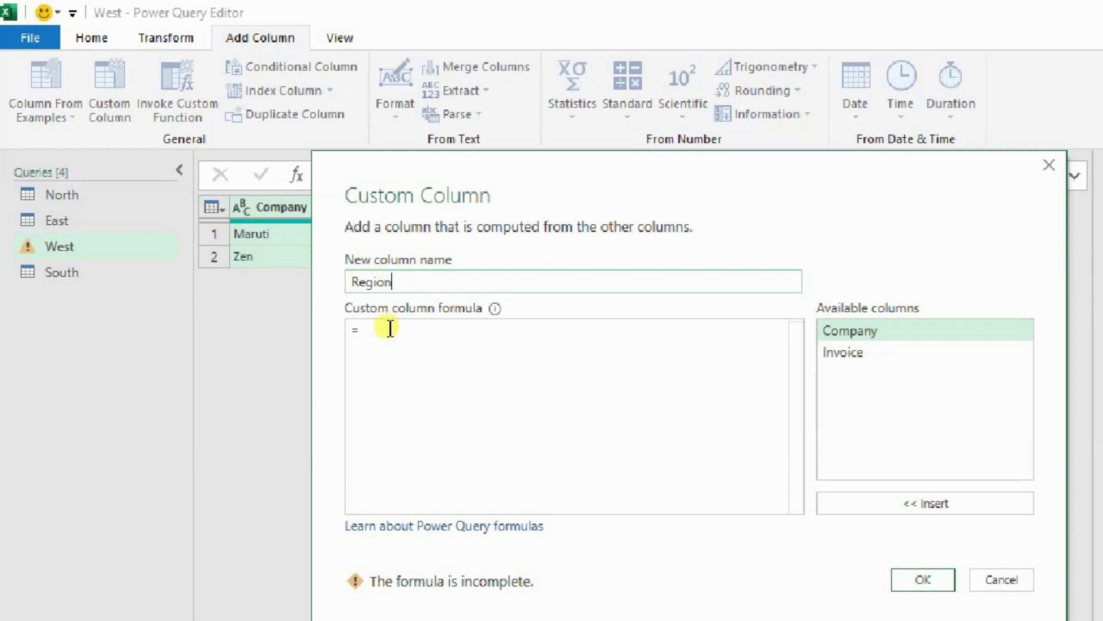
pyautogui.click(374, 329)
pyautogui.write('""')
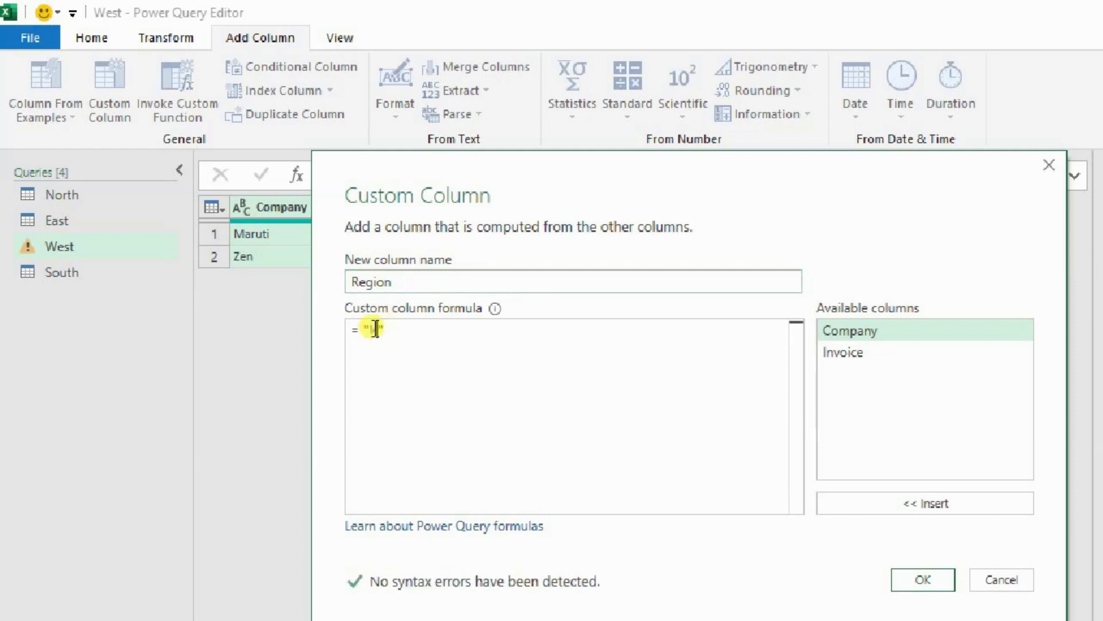
pyautogui.write('West')
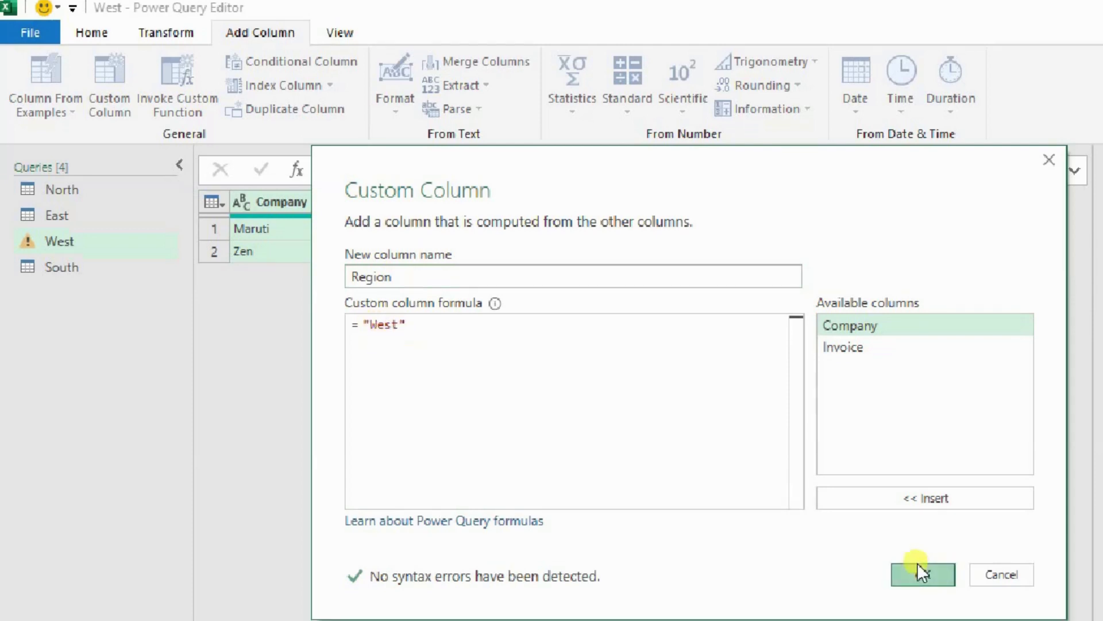
pyautogui.click(919, 572)
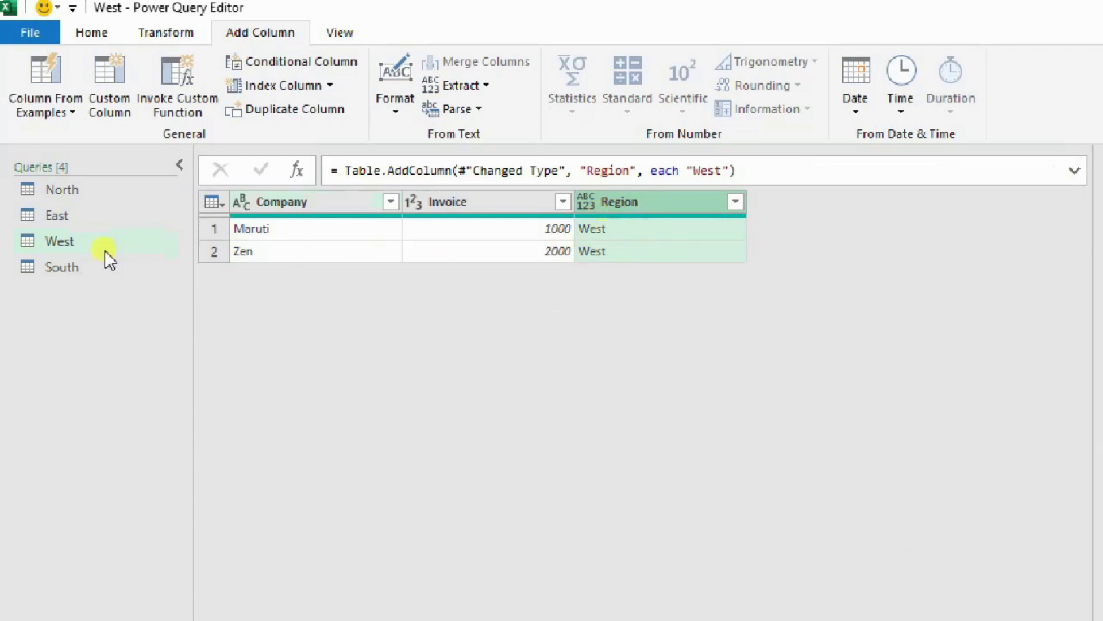
# Add a custom column named Region to the South query with the formula = "South"
pyautogui.click(64, 262)
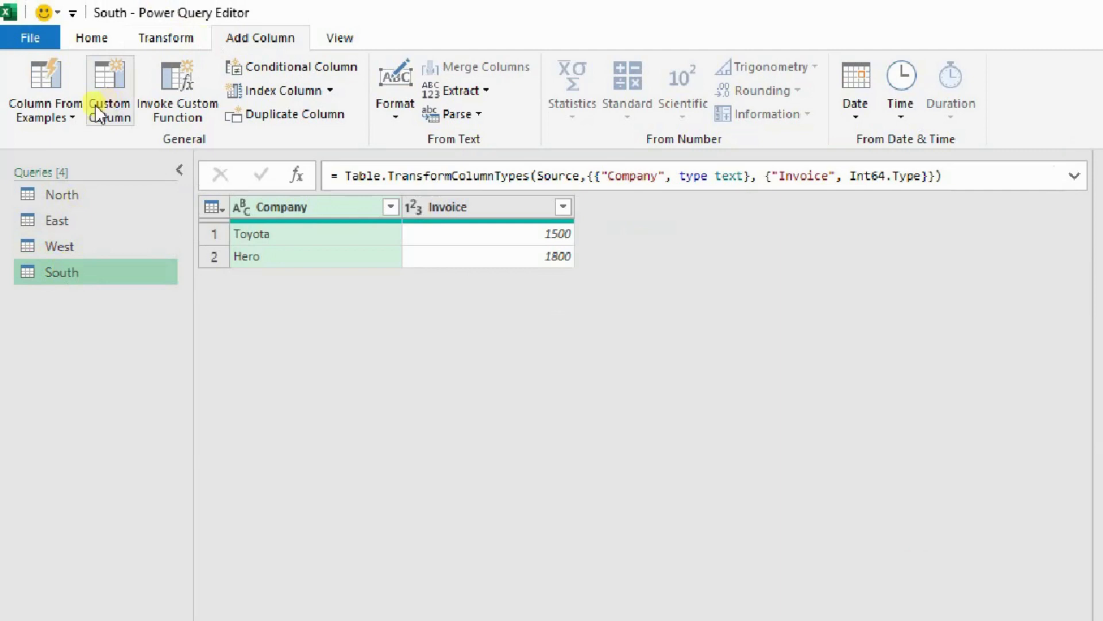
pyautogui.click(95, 104)
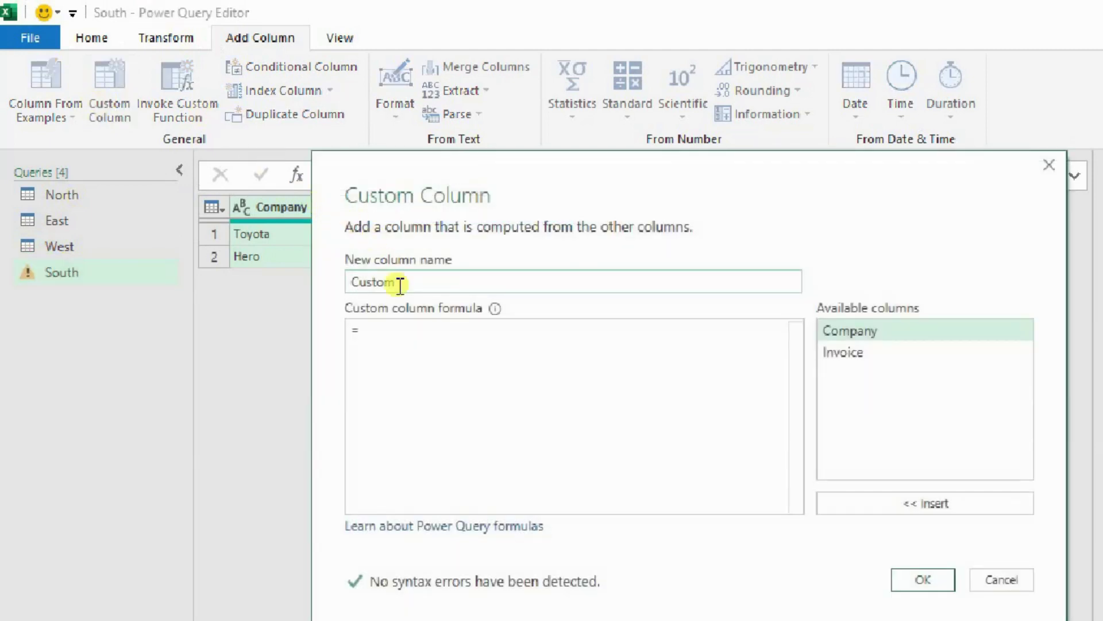
pyautogui.doubleClick(400, 282)
pyautogui.write('Region')
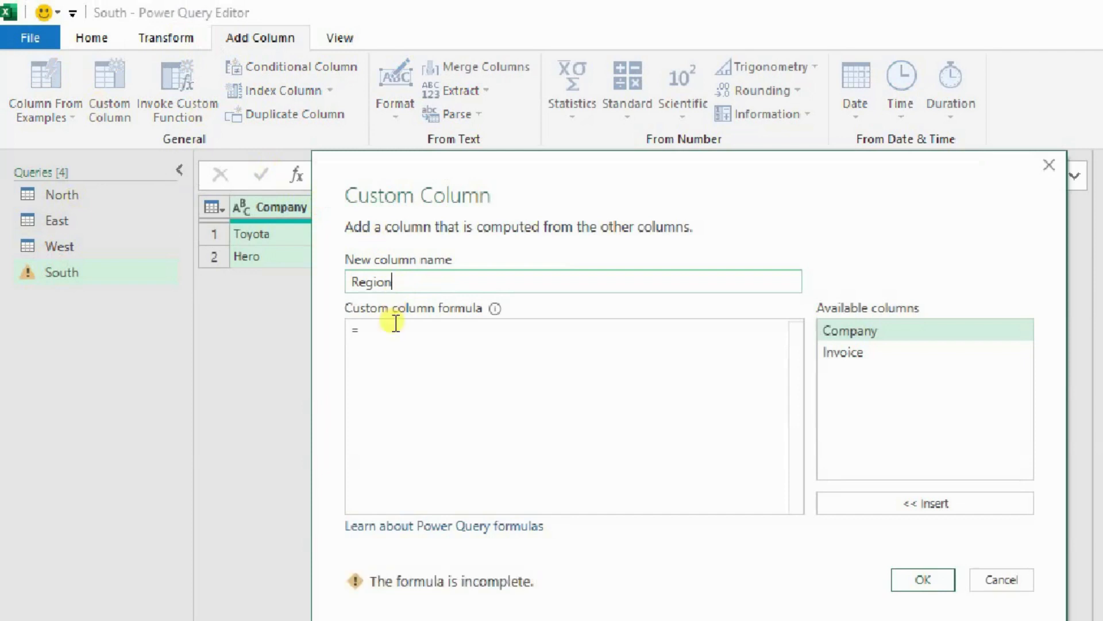
pyautogui.click(354, 330)
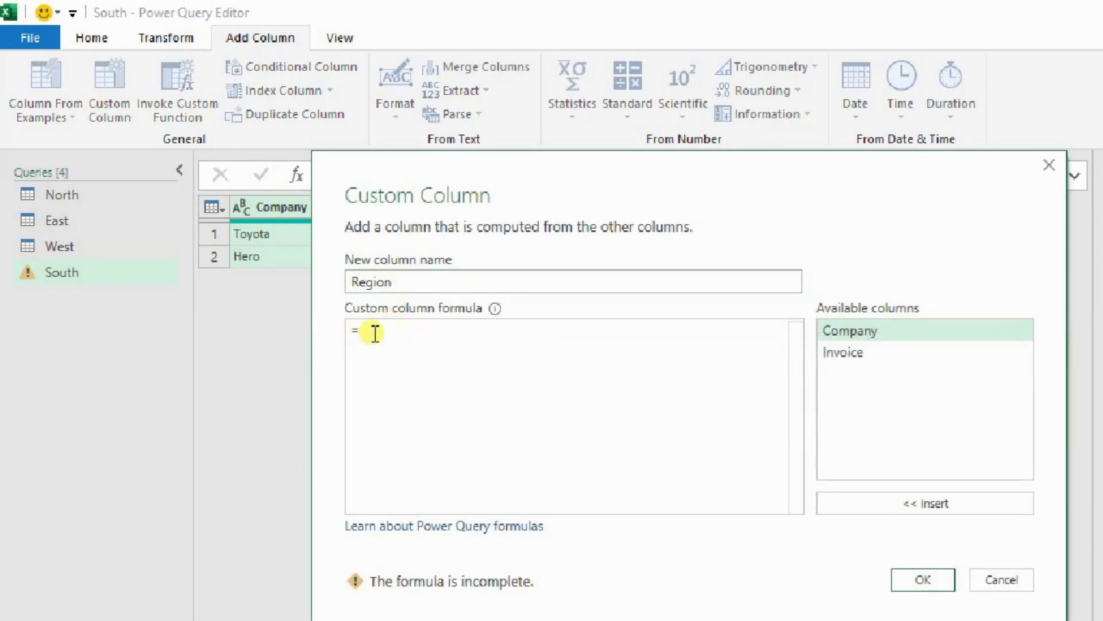
pyautogui.write('"')
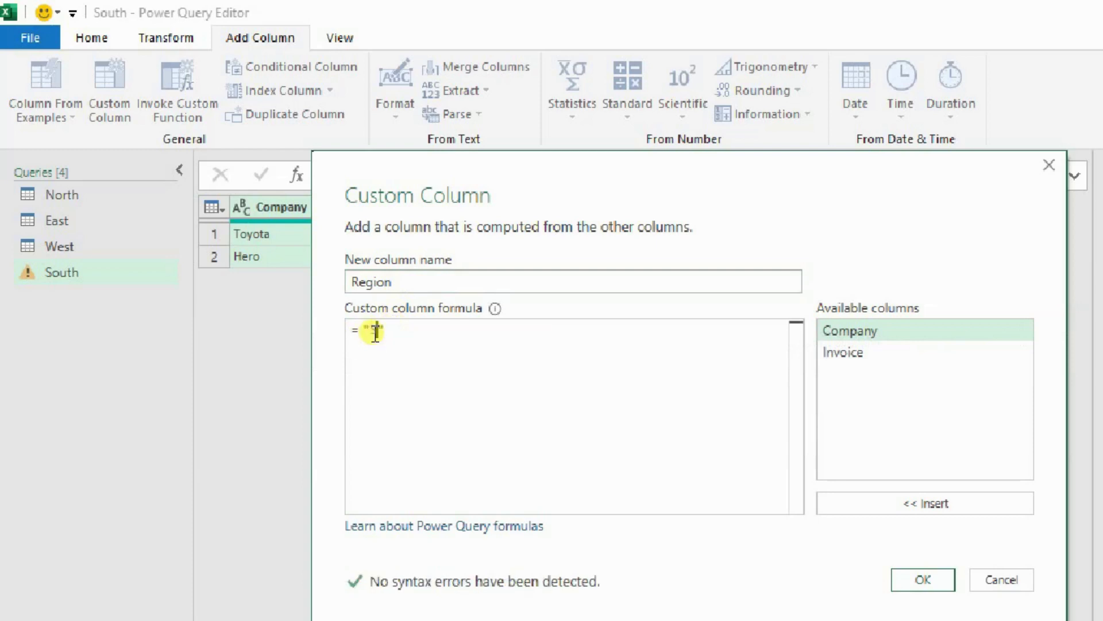
pyautogui.write('Sorth')
pyautogui.press('BackSpace')
pyautogui.press('BackSpace')
pyautogui.press('BackSpace')
pyautogui.write('rth')
pyautogui.press('BackSpace')
pyautogui.press('BackSpace')
pyautogui.press('BackSpace')
pyautogui.write('uth')
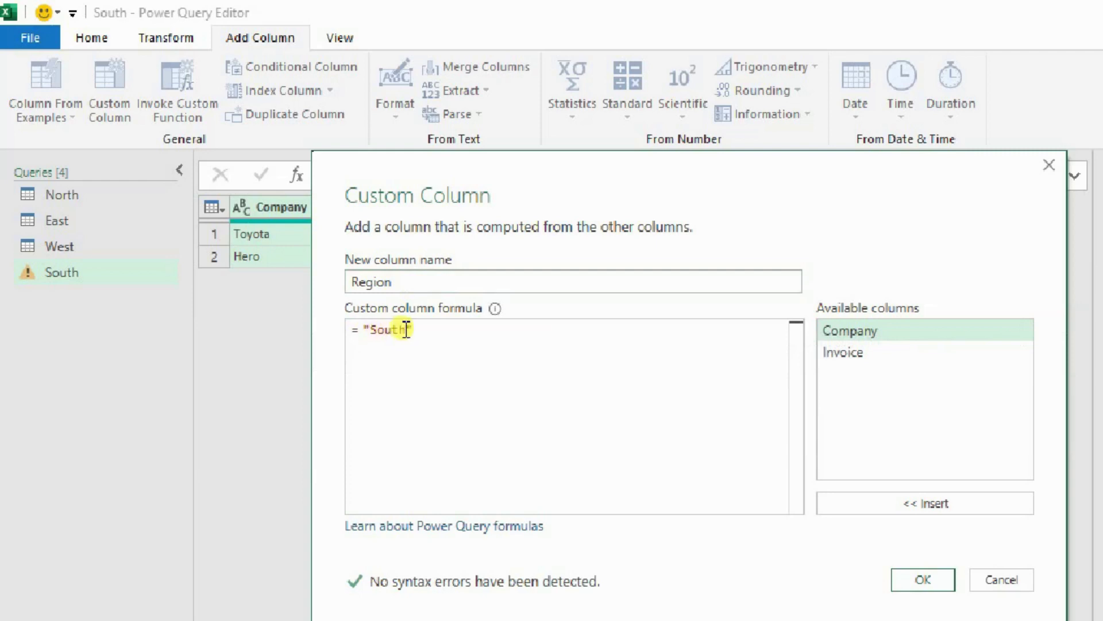
pyautogui.click(925, 579)
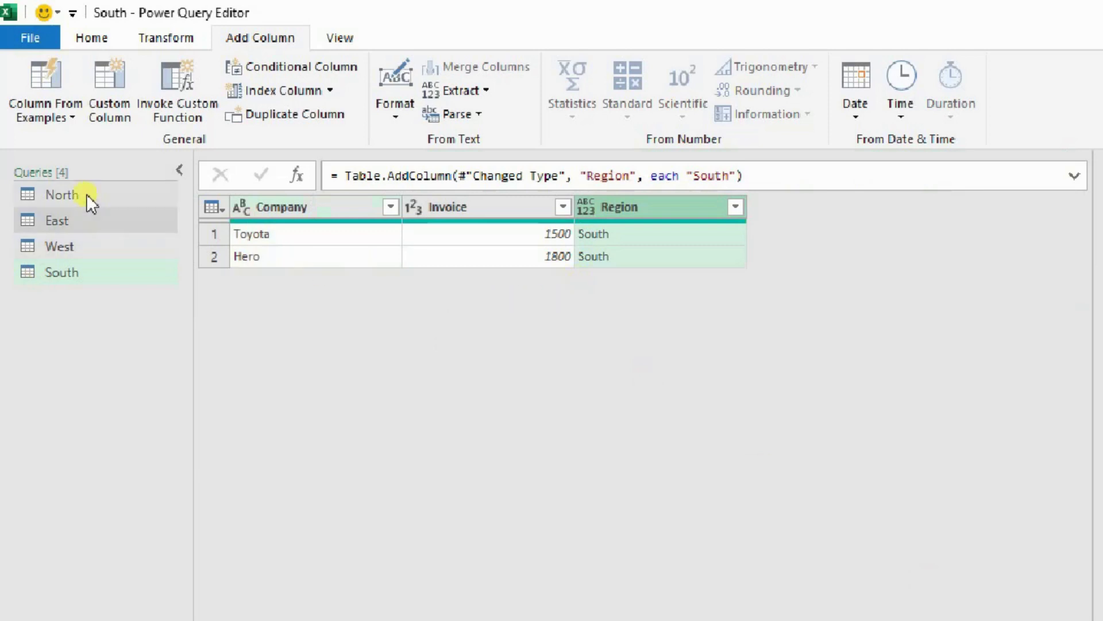
# Append the North, East, West and South queries as a new query, using the three or more tables option
pyautogui.click(112, 197)
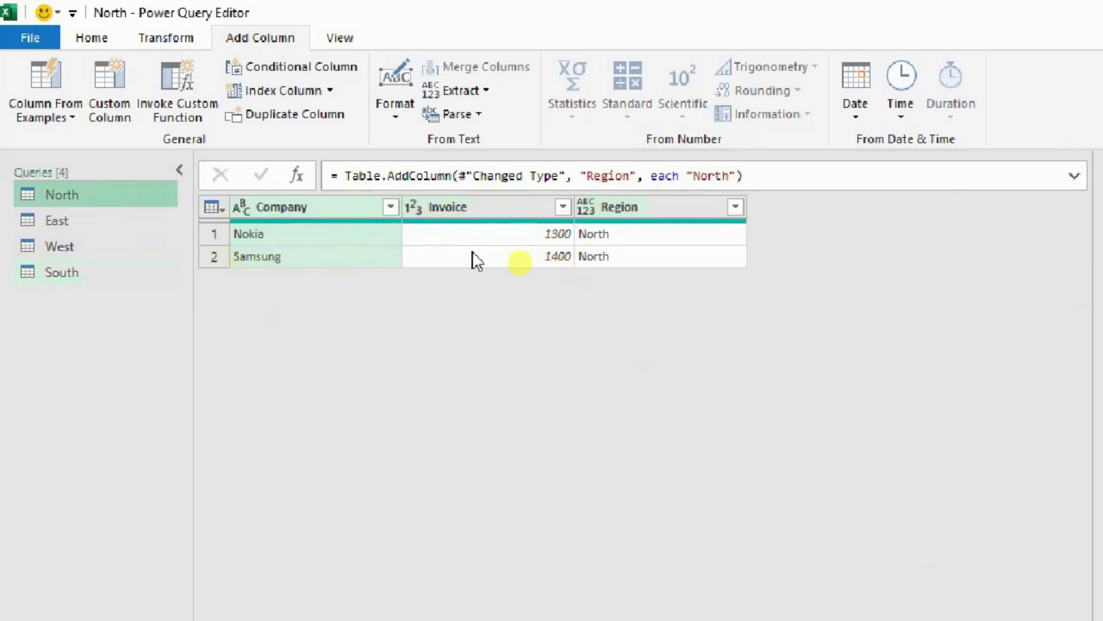
pyautogui.click(87, 40)
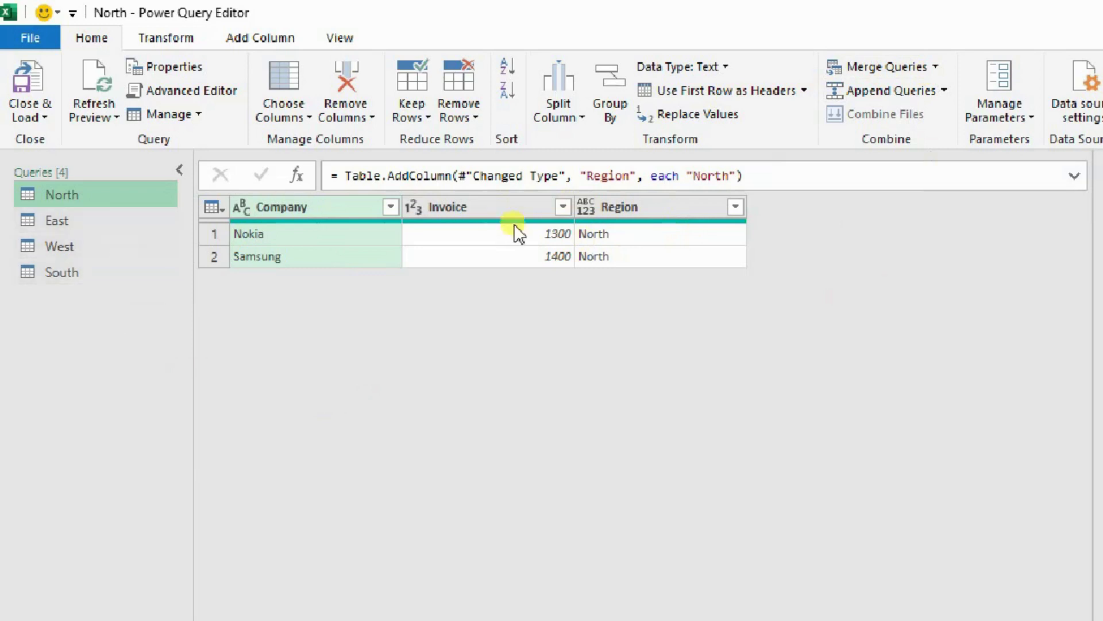
pyautogui.click(945, 89)
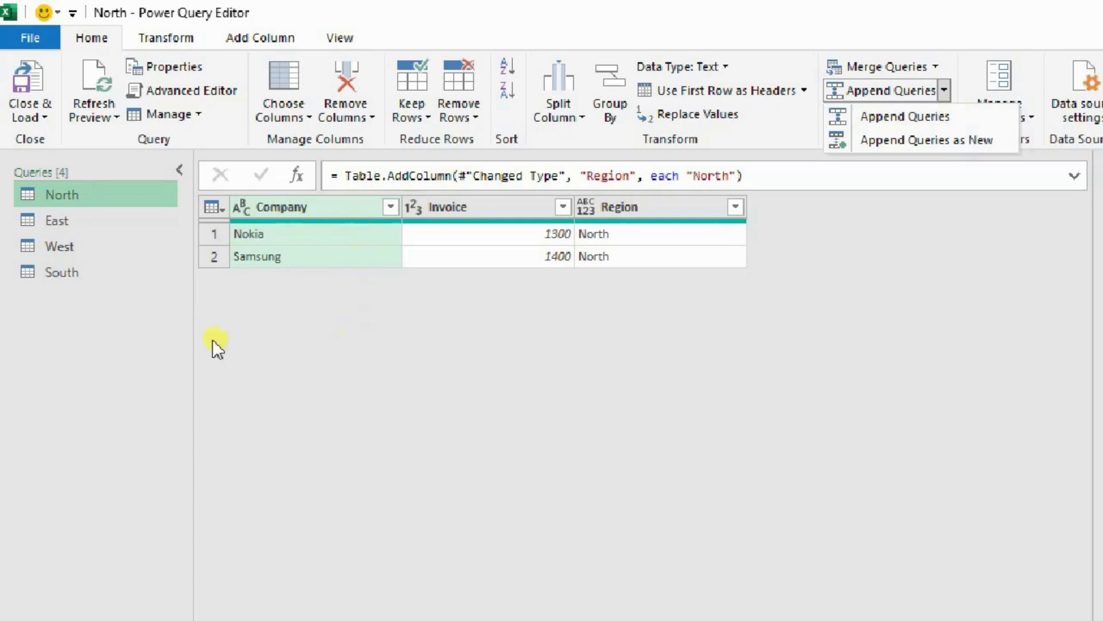
pyautogui.click(949, 140)
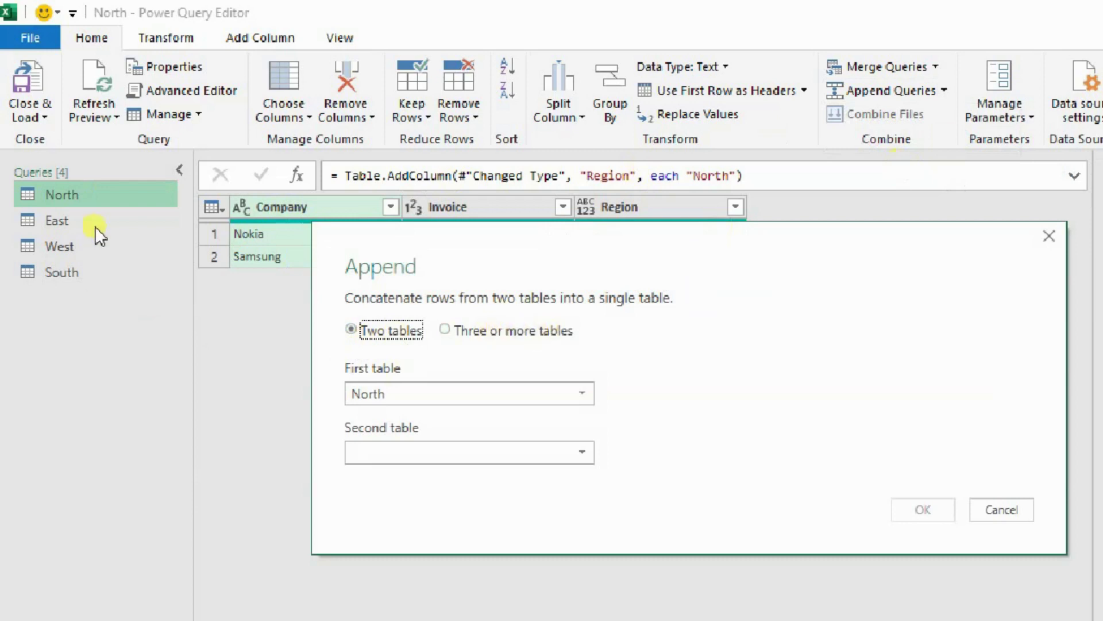
pyautogui.click(446, 331)
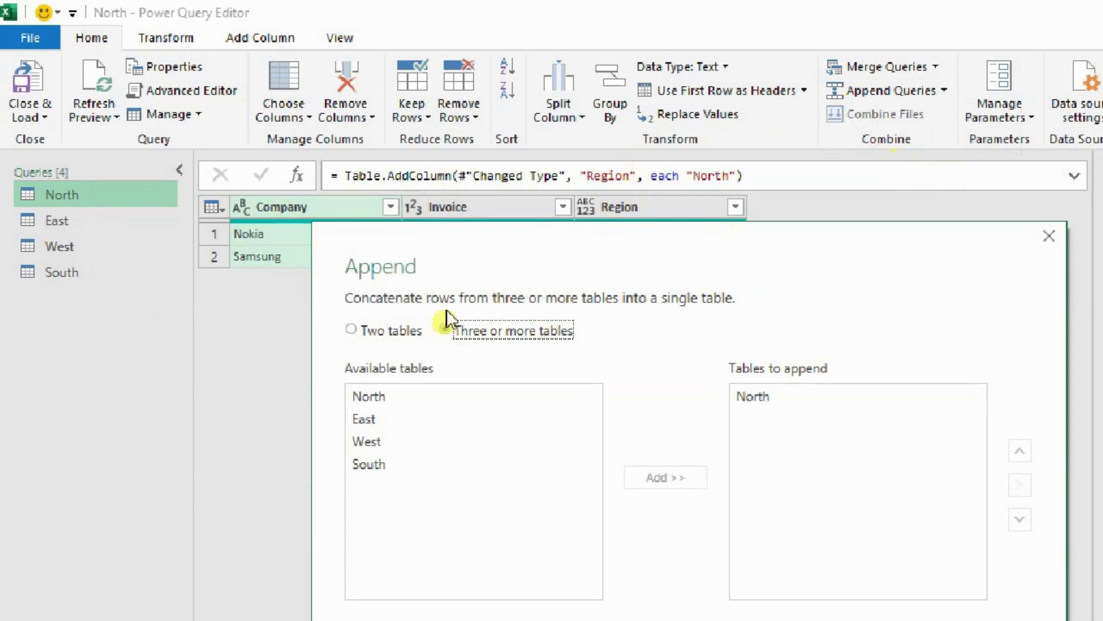
pyautogui.moveTo(443, 239); pyautogui.dragTo(426, 132)
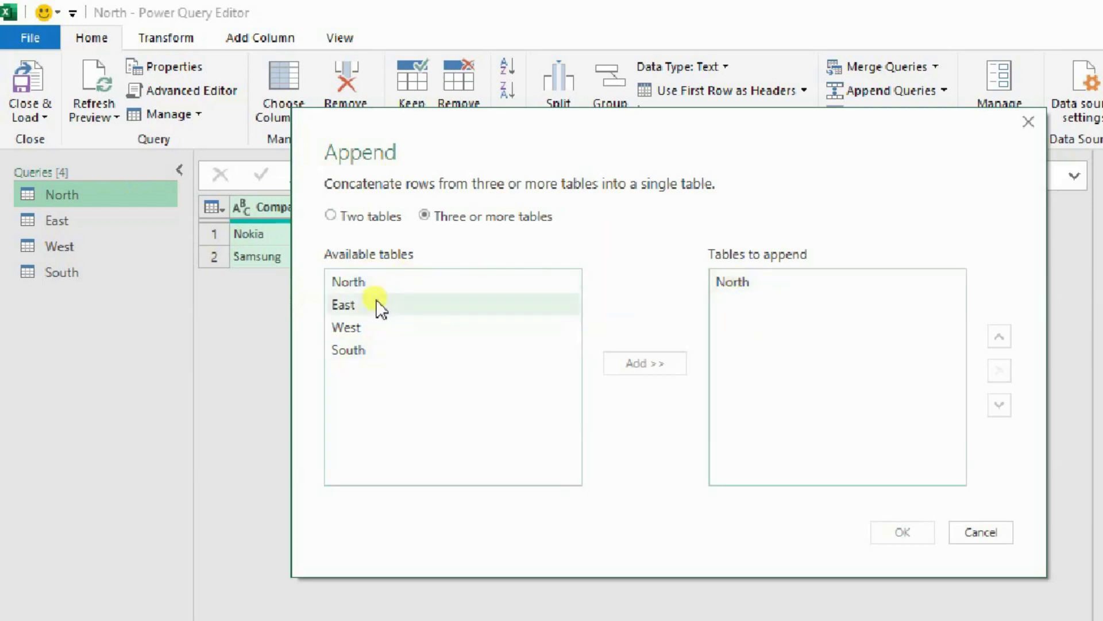
pyautogui.click(368, 282)
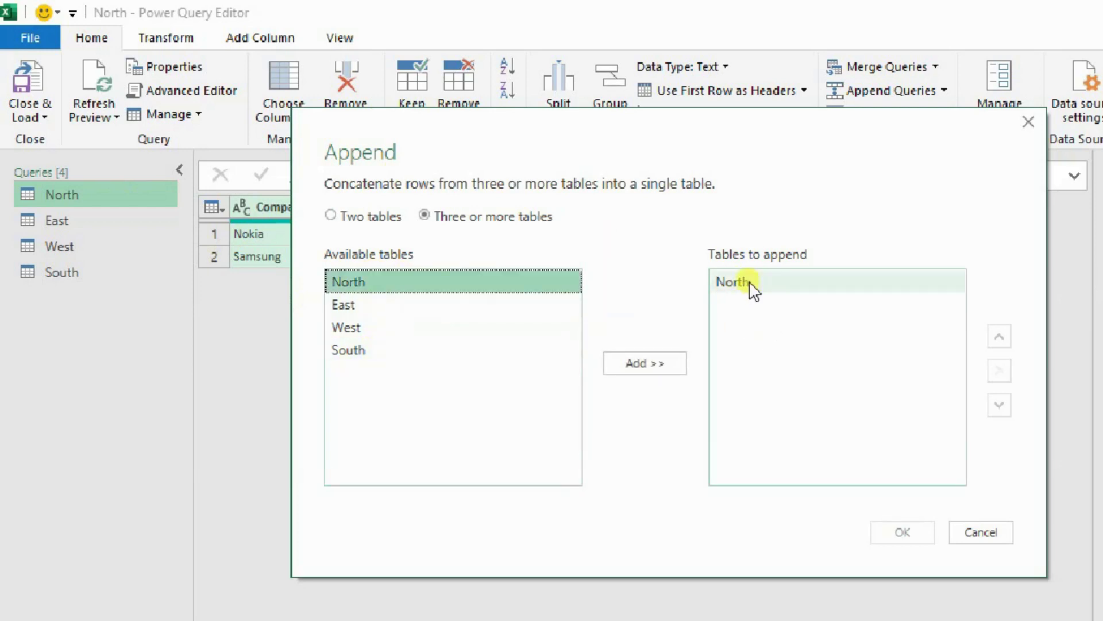
pyautogui.click(362, 306)
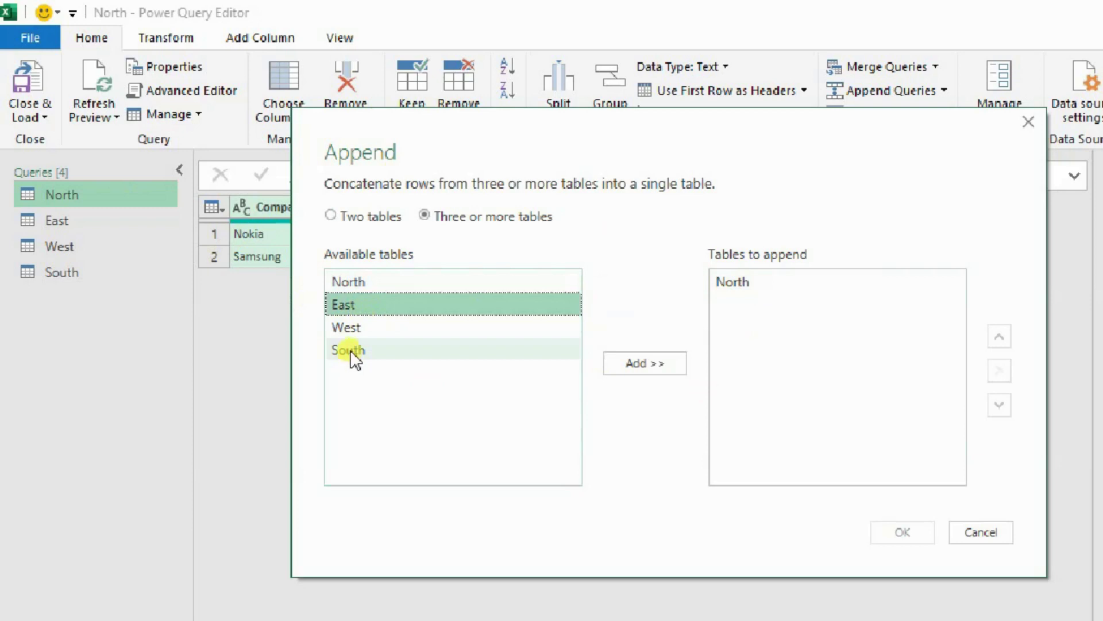
pyautogui.click(346, 328)
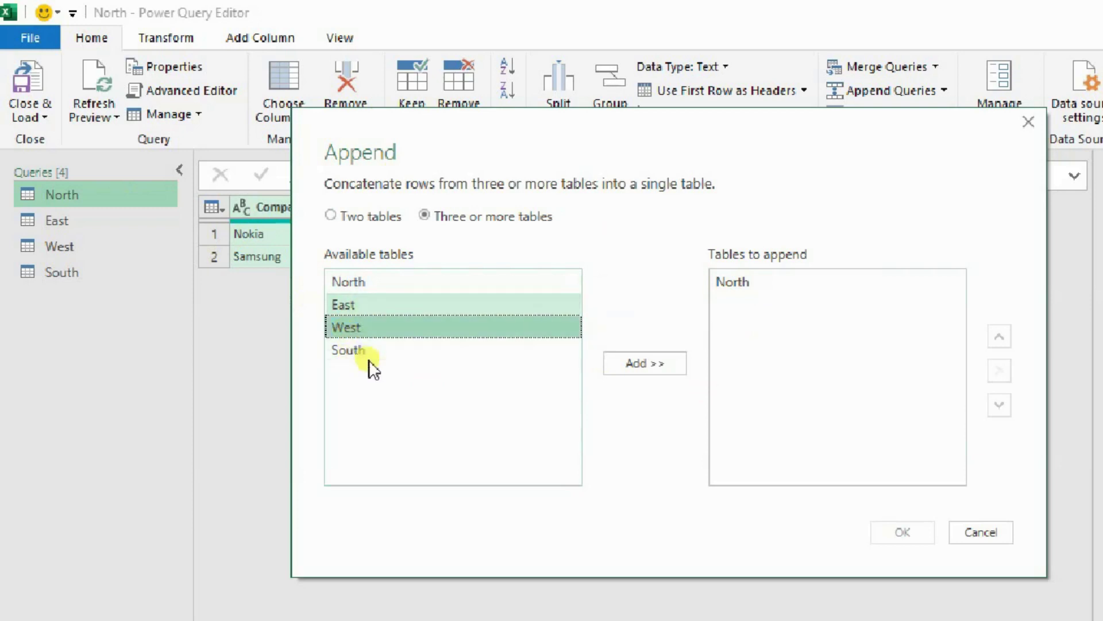
pyautogui.keyDown('ctrl'); pyautogui.click(356, 351); pyautogui.keyUp('ctrl')
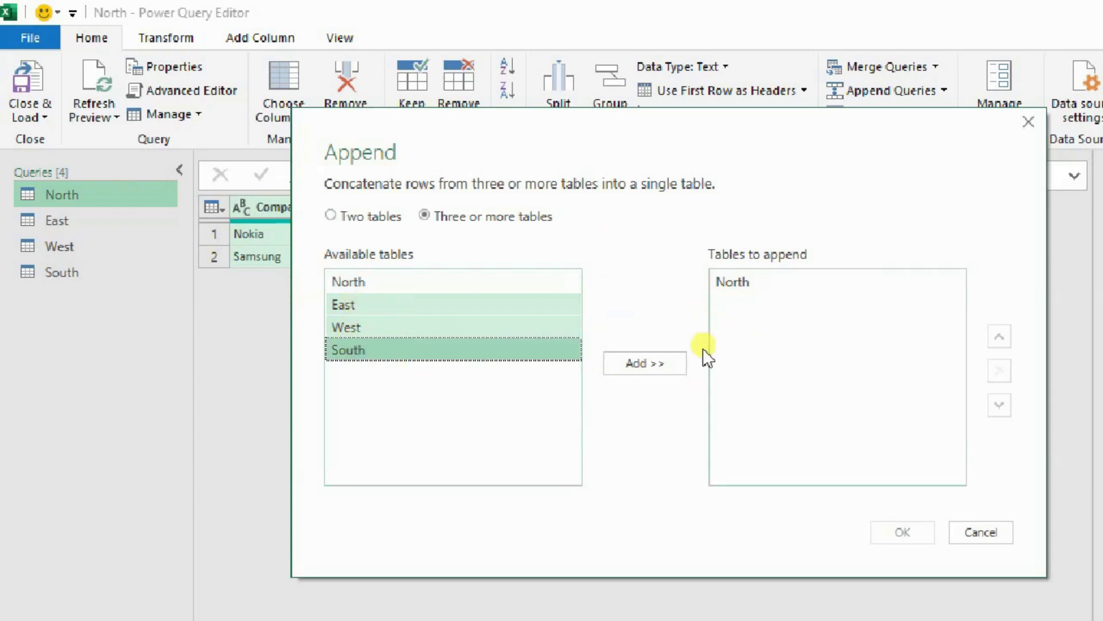
pyautogui.click(660, 364)
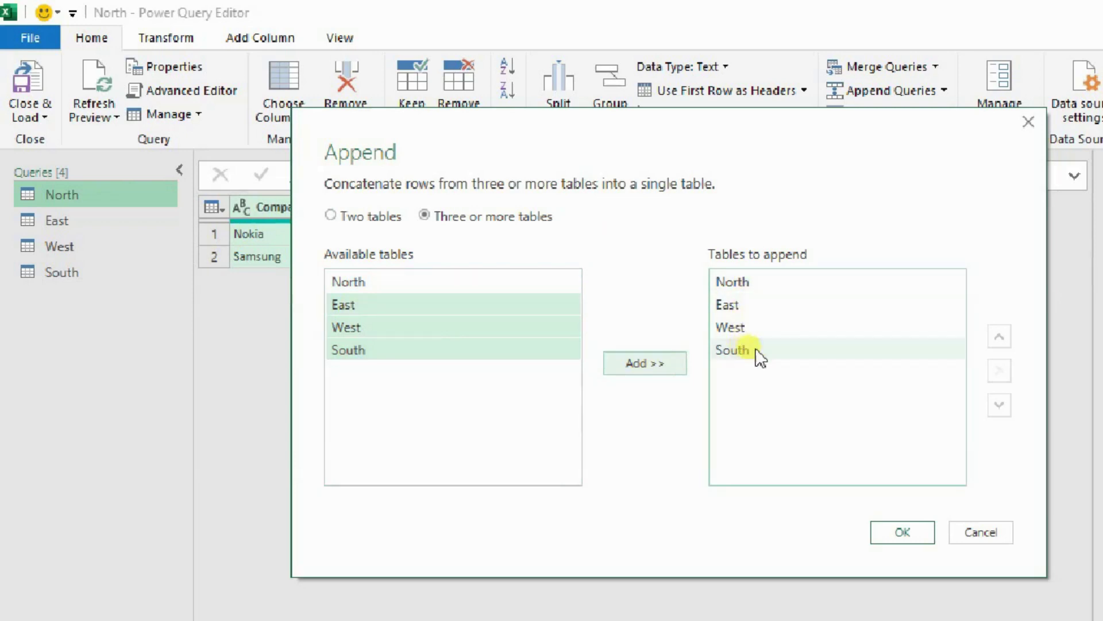
pyautogui.click(899, 539)
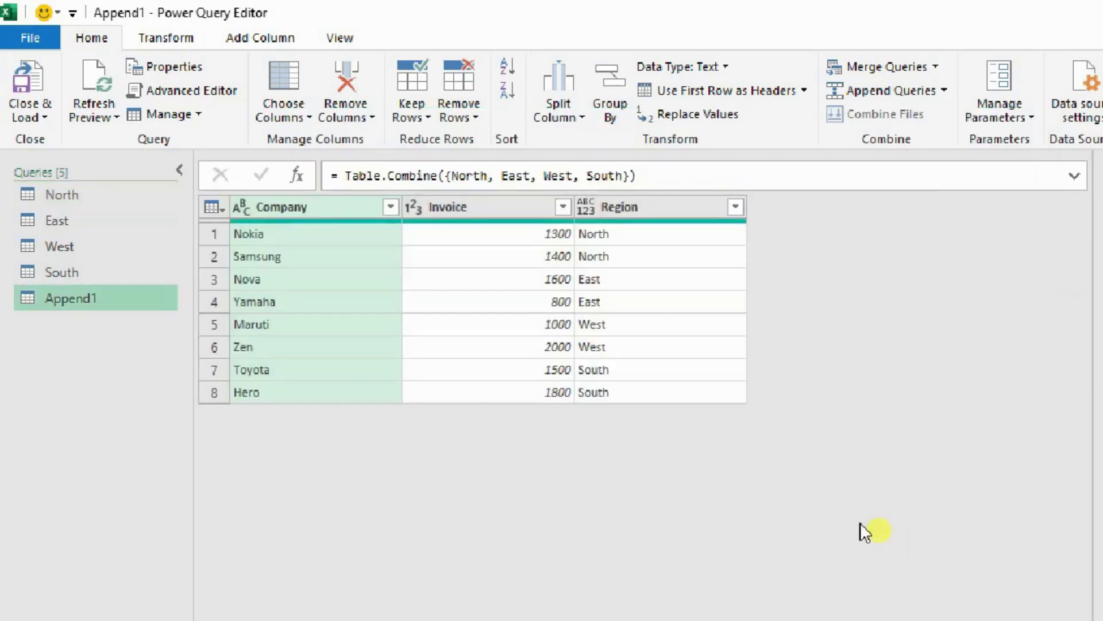
# Rename the new appended query as Master
pyautogui.doubleClick(100, 297)
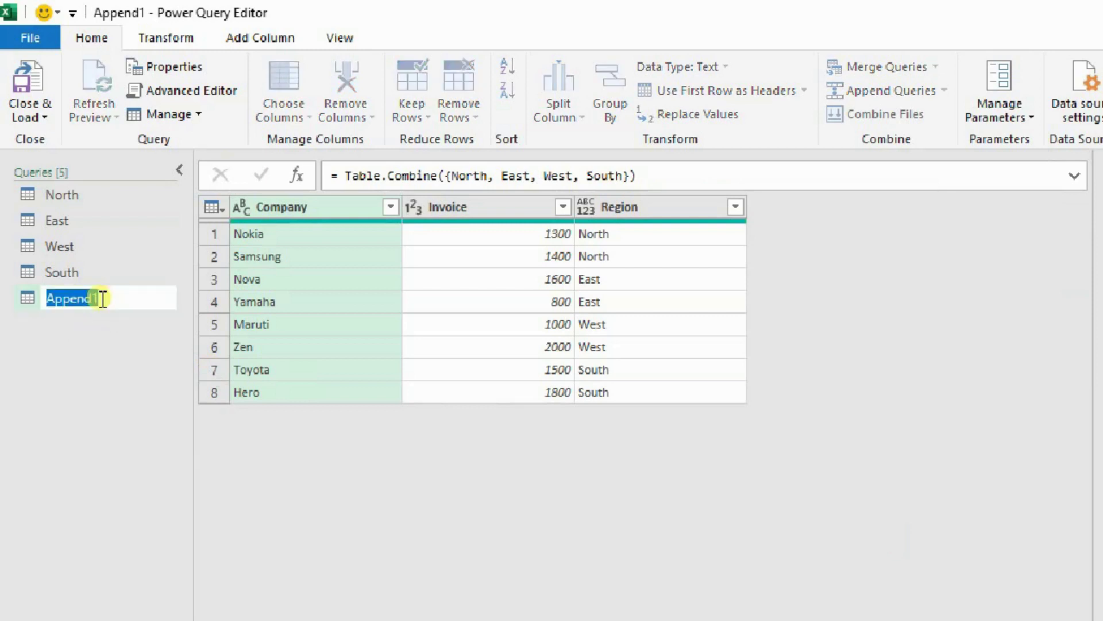
pyautogui.write('Master')
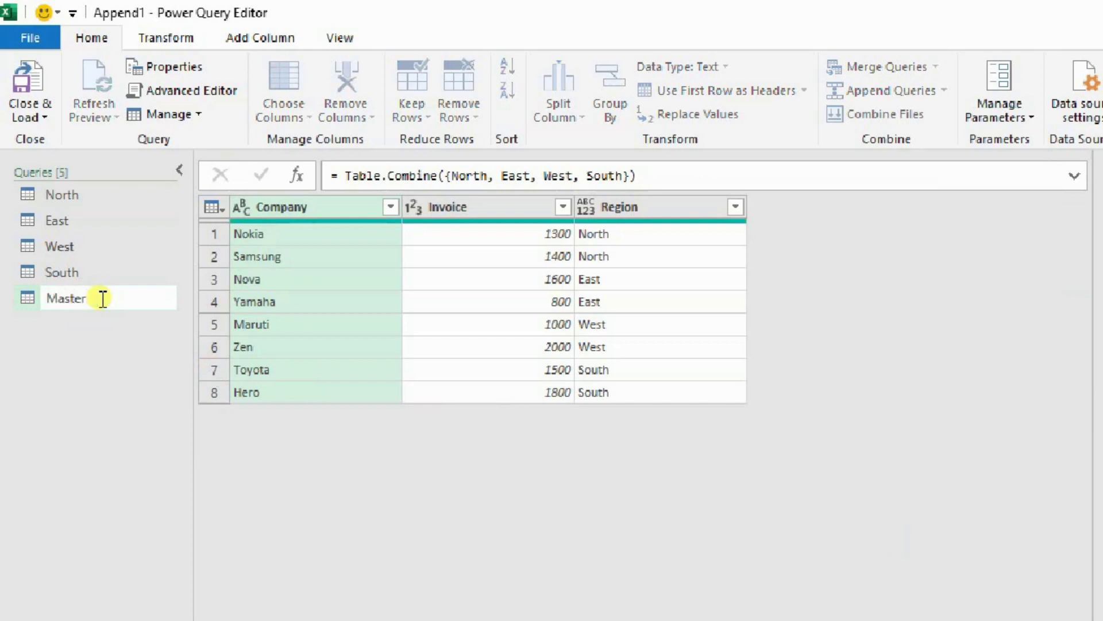
pyautogui.press('Return')
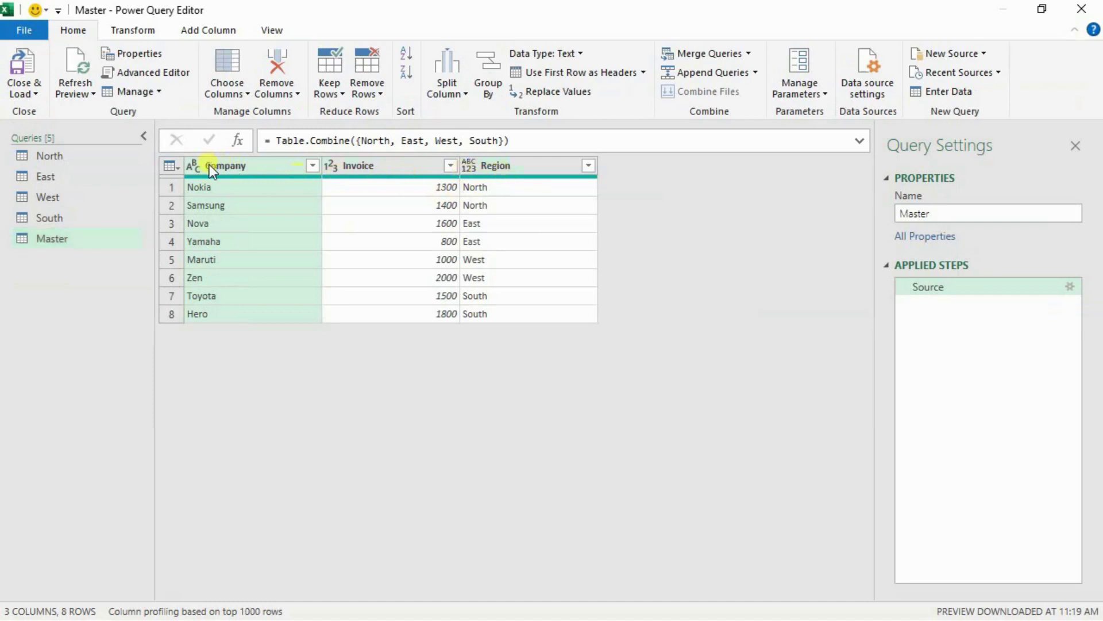
# Detect the data types of all columns in the Master query
pyautogui.hotkey('ctrl', 'a')
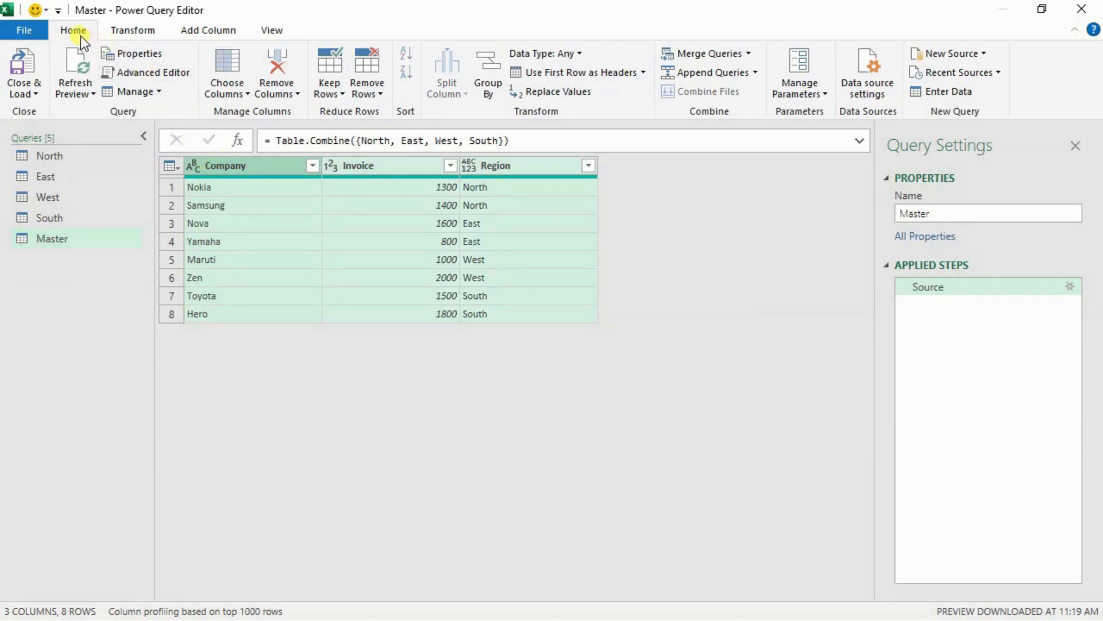
pyautogui.click(122, 32)
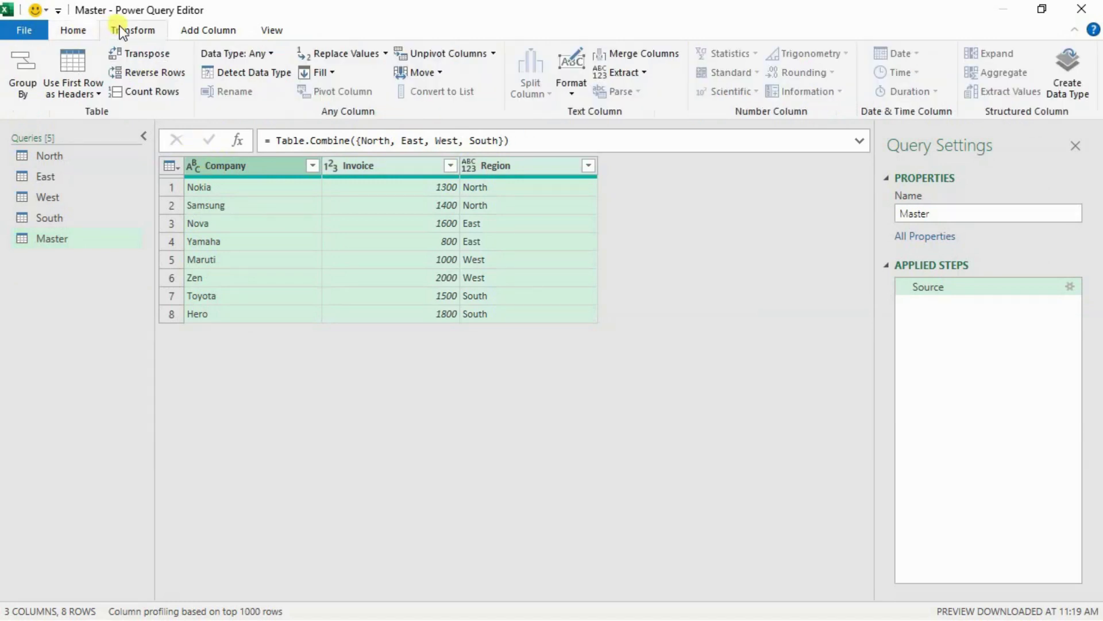
pyautogui.click(274, 75)
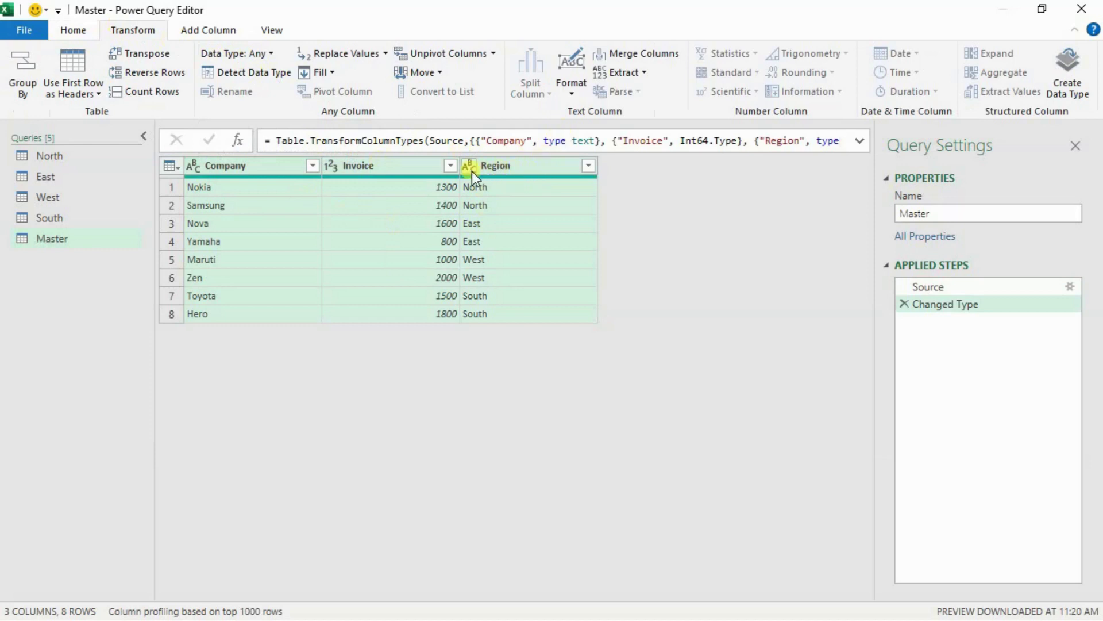
pyautogui.click(270, 52)
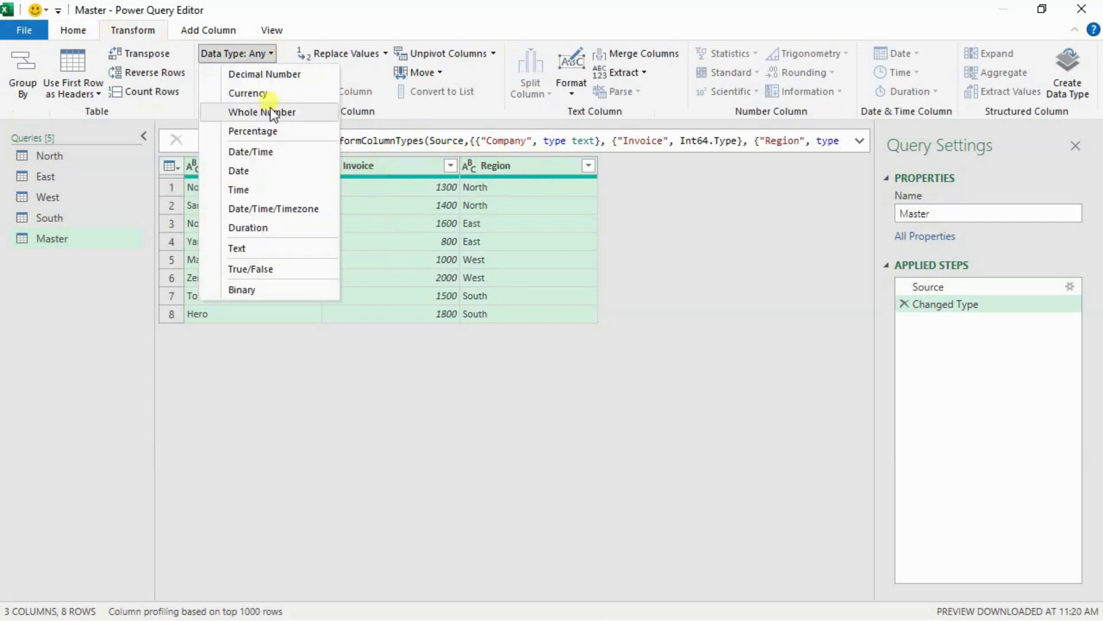
pyautogui.click(607, 226)
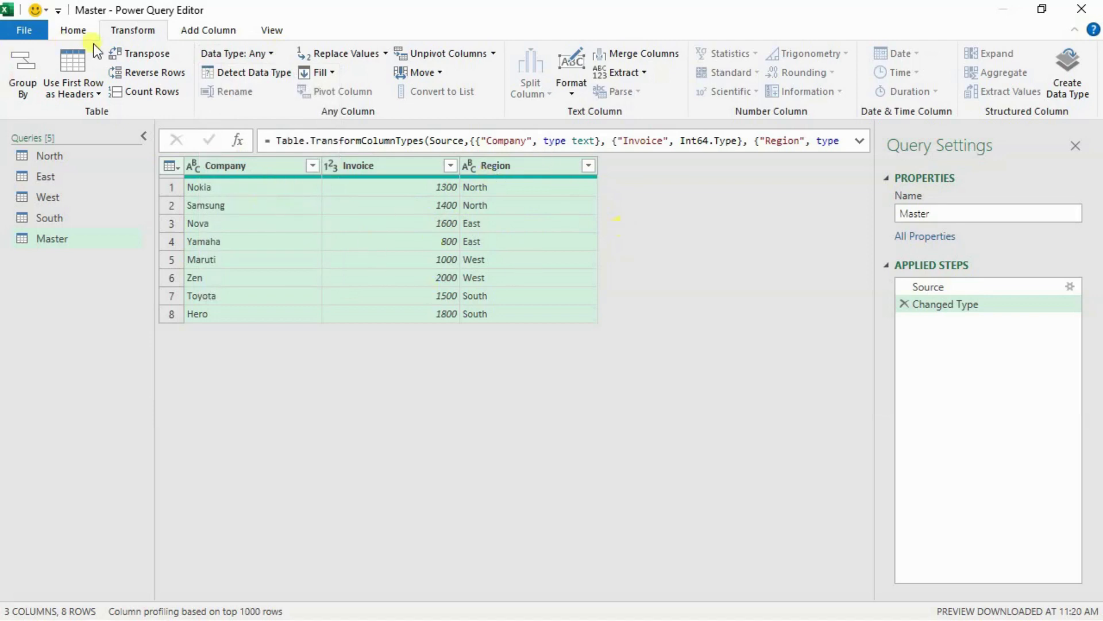
# Close and load the queries to the workbook, and move the Master sheet in front of the North sheet
pyautogui.click(78, 35)
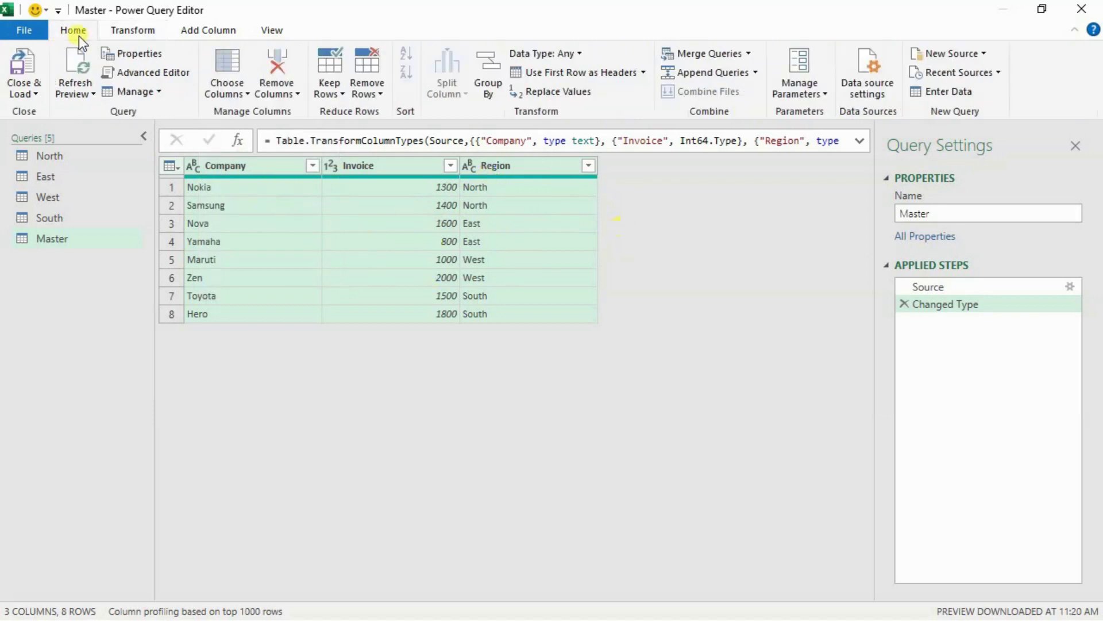
pyautogui.click(26, 89)
pyautogui.click(57, 116)
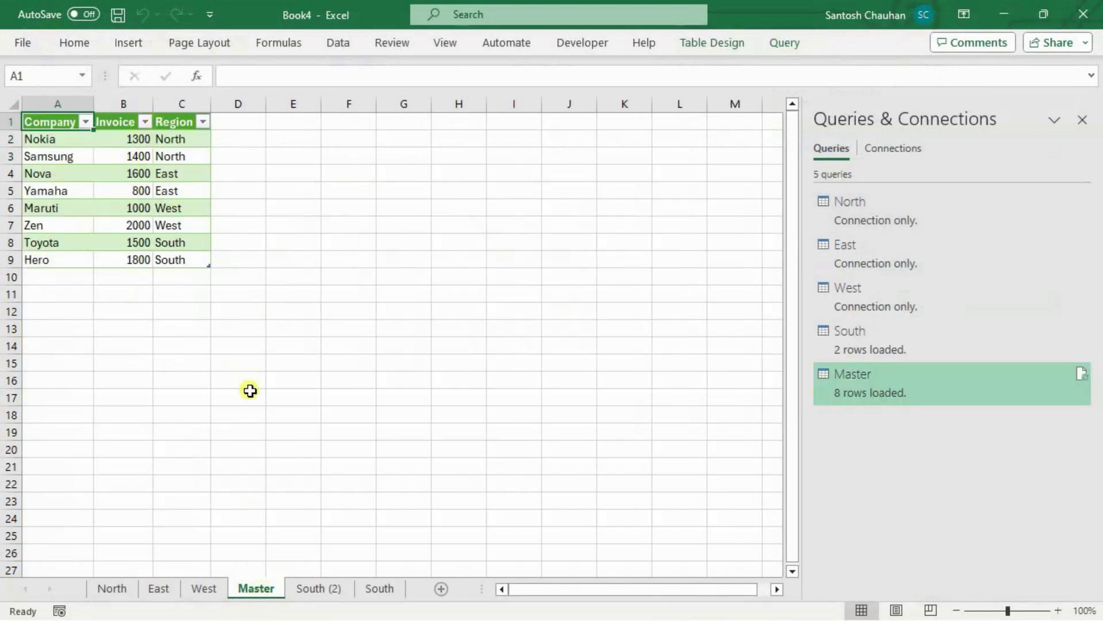
pyautogui.moveTo(265, 588); pyautogui.dragTo(102, 571)
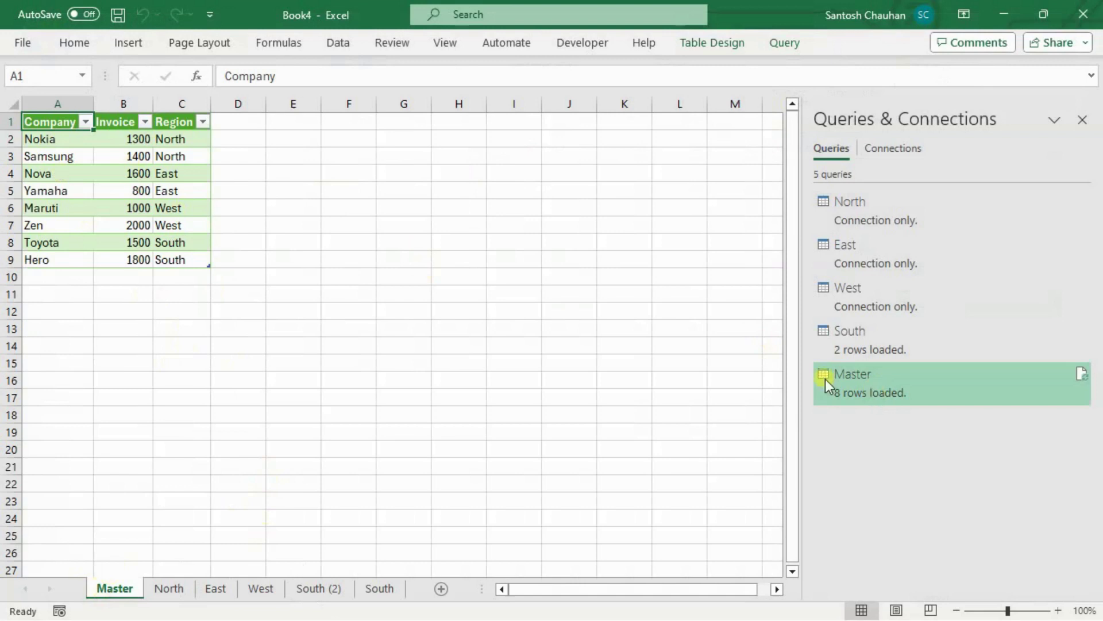
pyautogui.moveTo(822, 374)
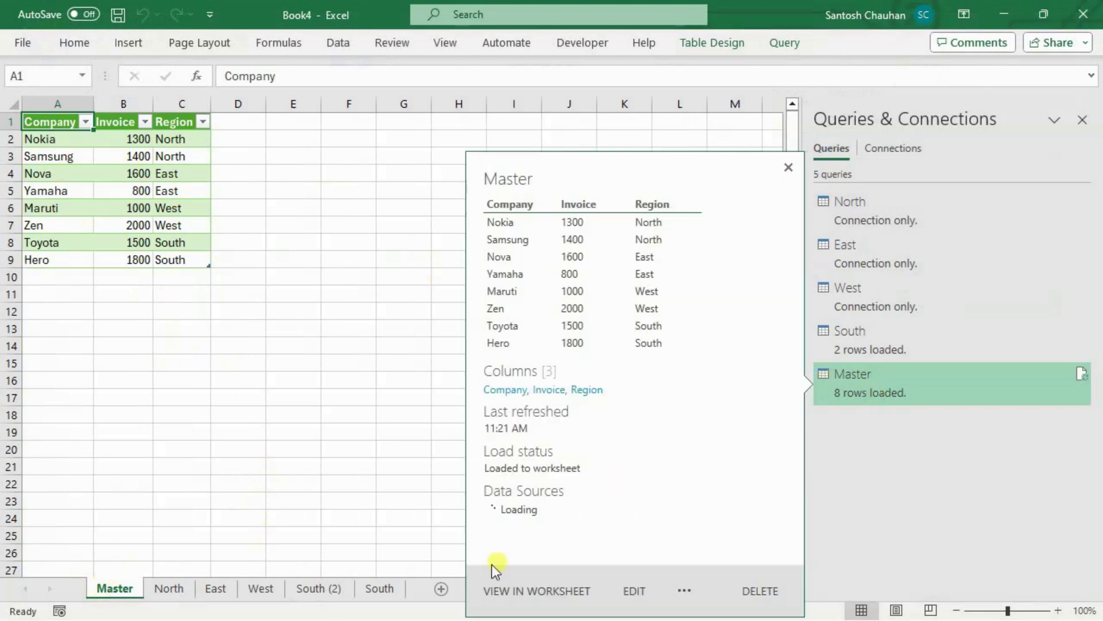
# Delete the South (2) sheet from the workbook
pyautogui.click(319, 588)
pyautogui.click(374, 589)
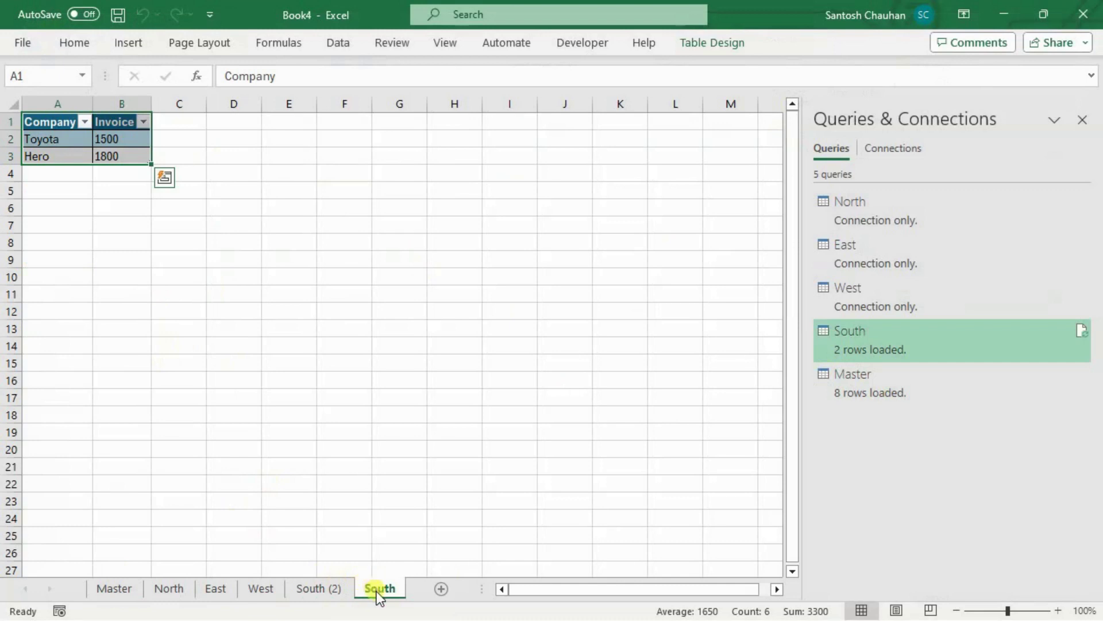
pyautogui.rightClick(335, 594)
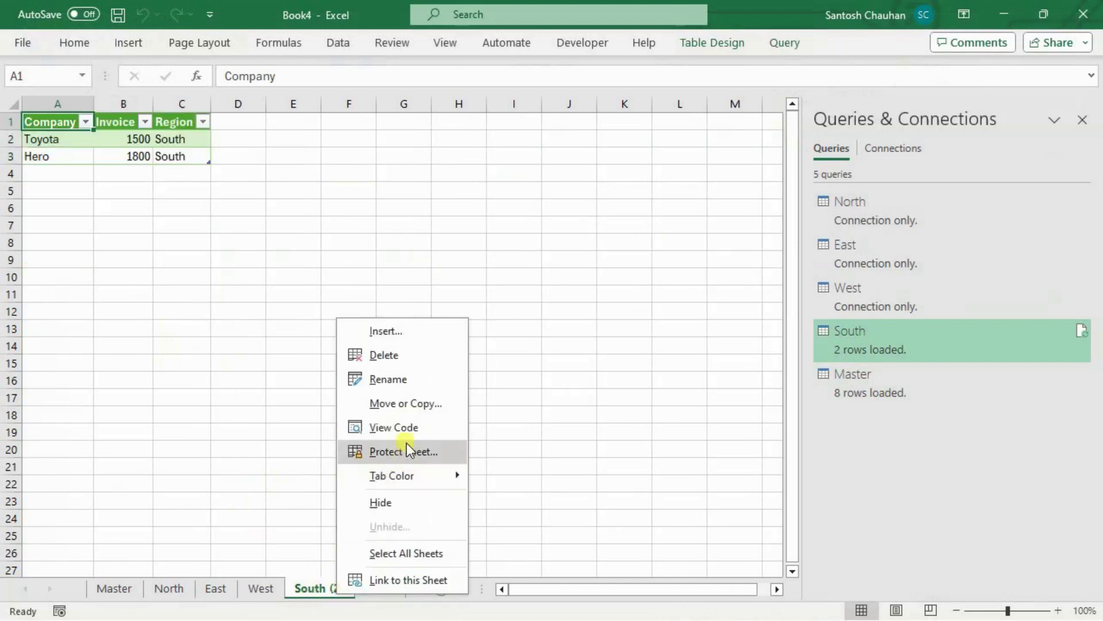
pyautogui.click(395, 356)
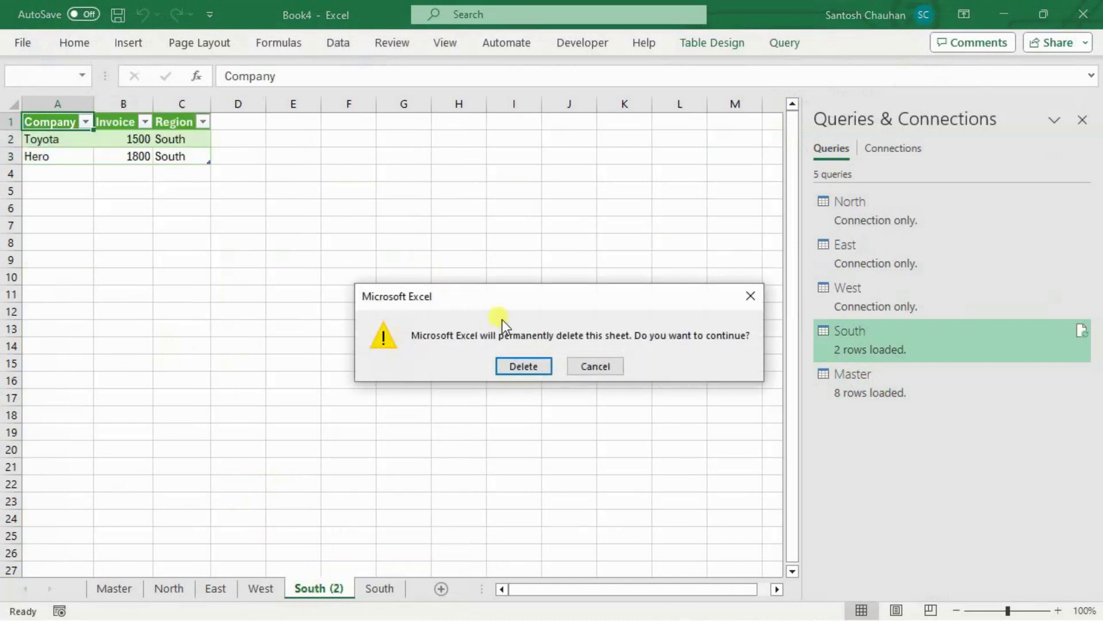
pyautogui.click(522, 364)
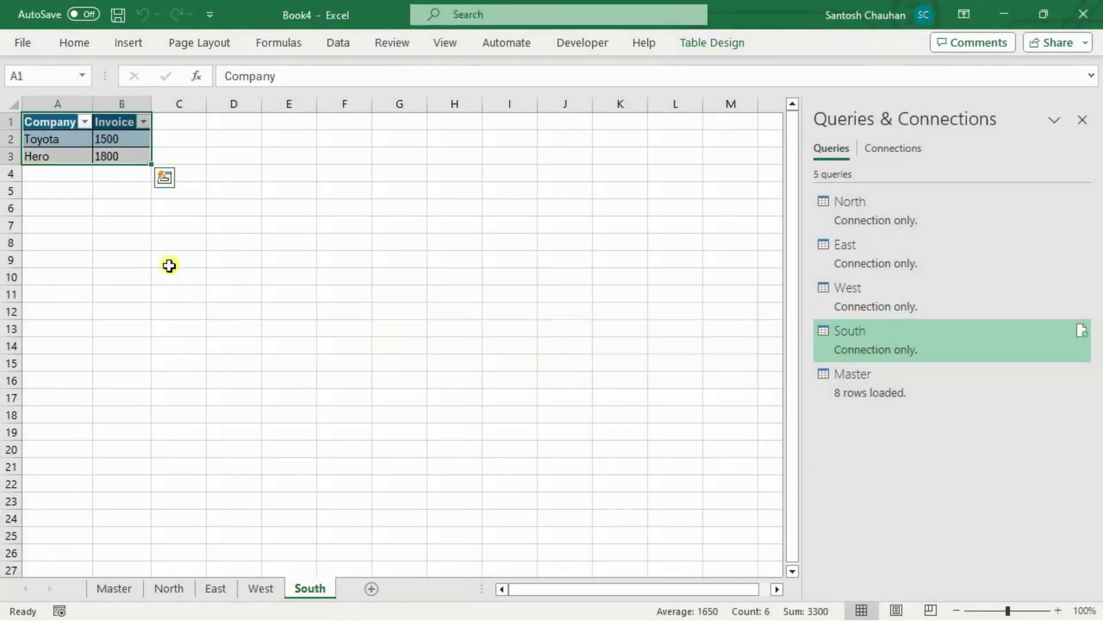
# Refresh the query table on the Master sheet
pyautogui.click(109, 588)
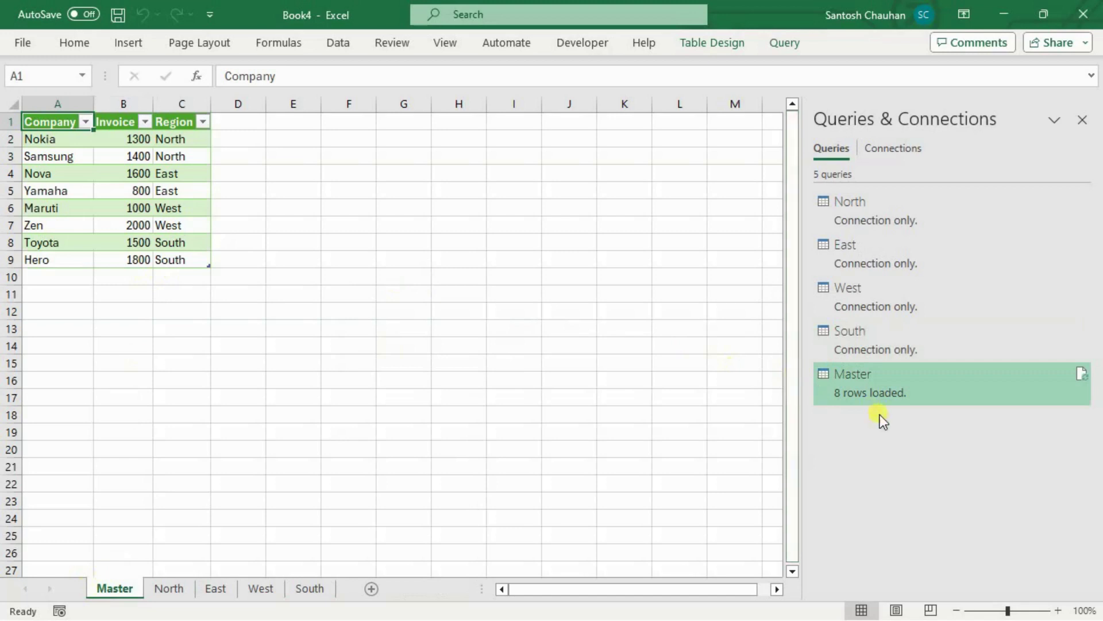
pyautogui.moveTo(856, 401)
pyautogui.click(193, 190)
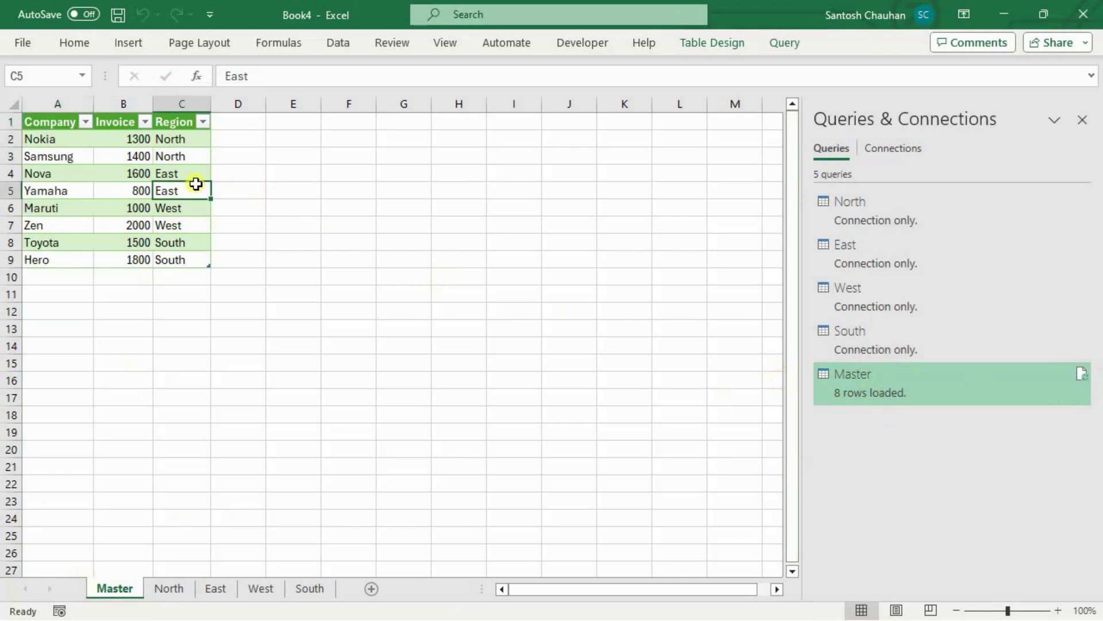
pyautogui.moveTo(197, 190); pyautogui.dragTo(199, 191)
pyautogui.rightClick(163, 156)
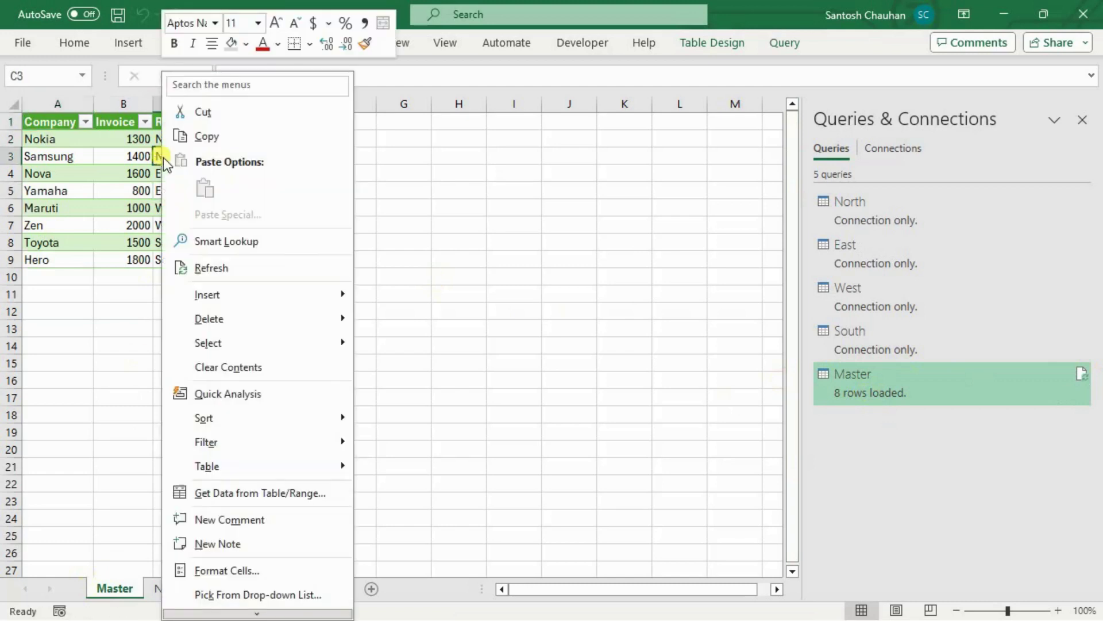
pyautogui.click(219, 266)
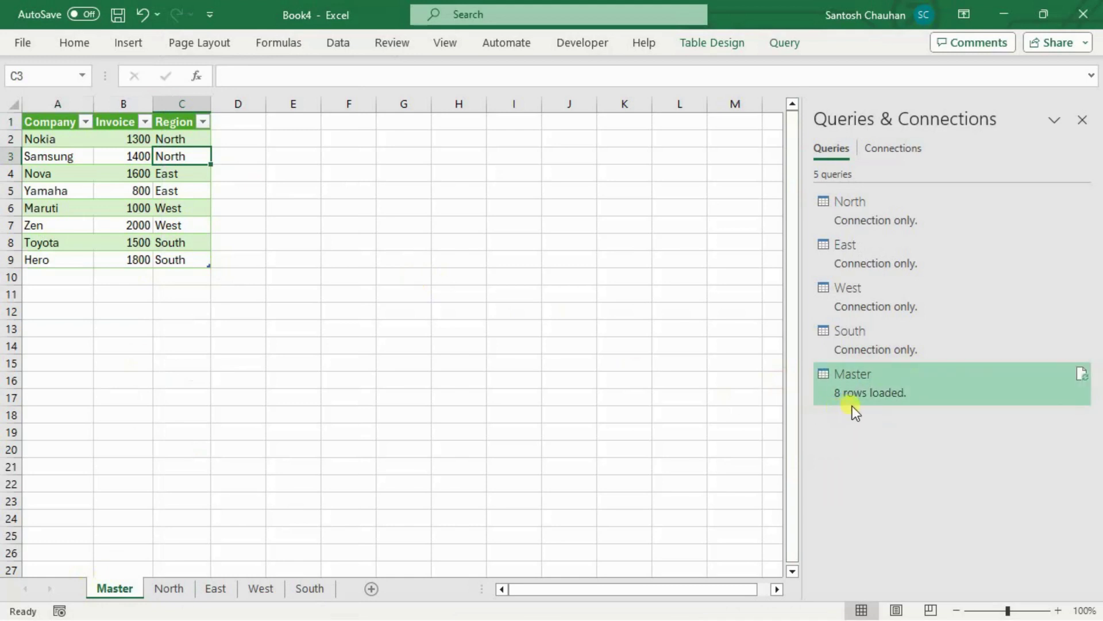
pyautogui.click(192, 191)
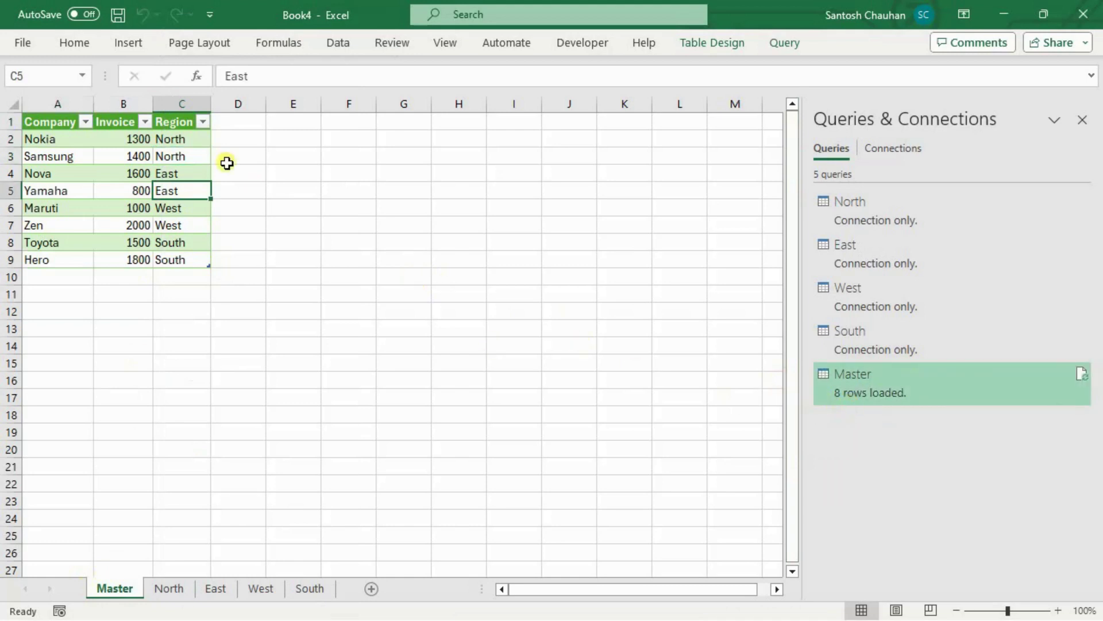